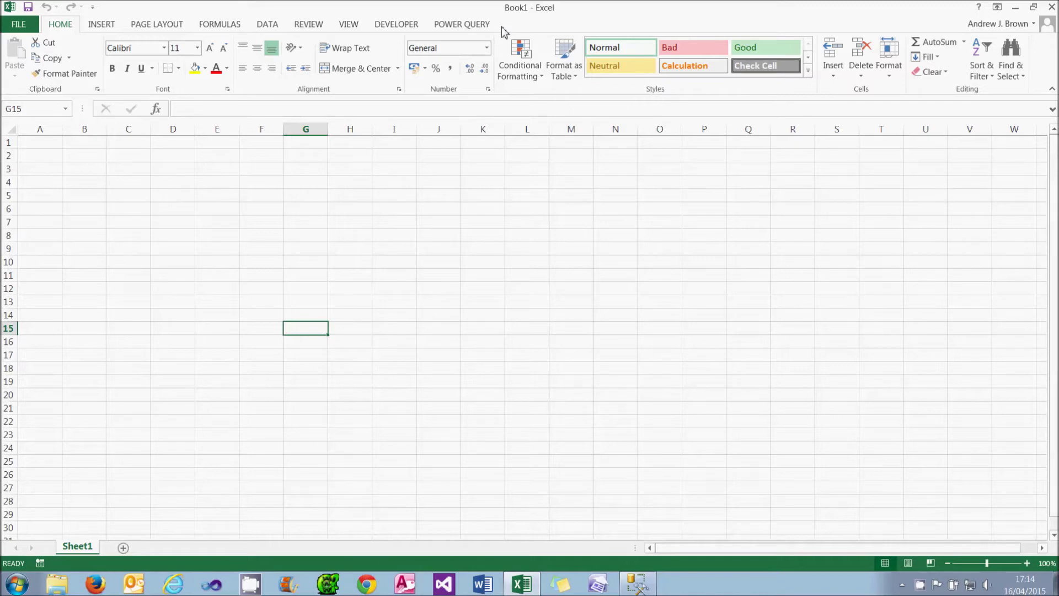
Check the Office account and version details, then show the Recent Workbooks list.
click(31, 26)
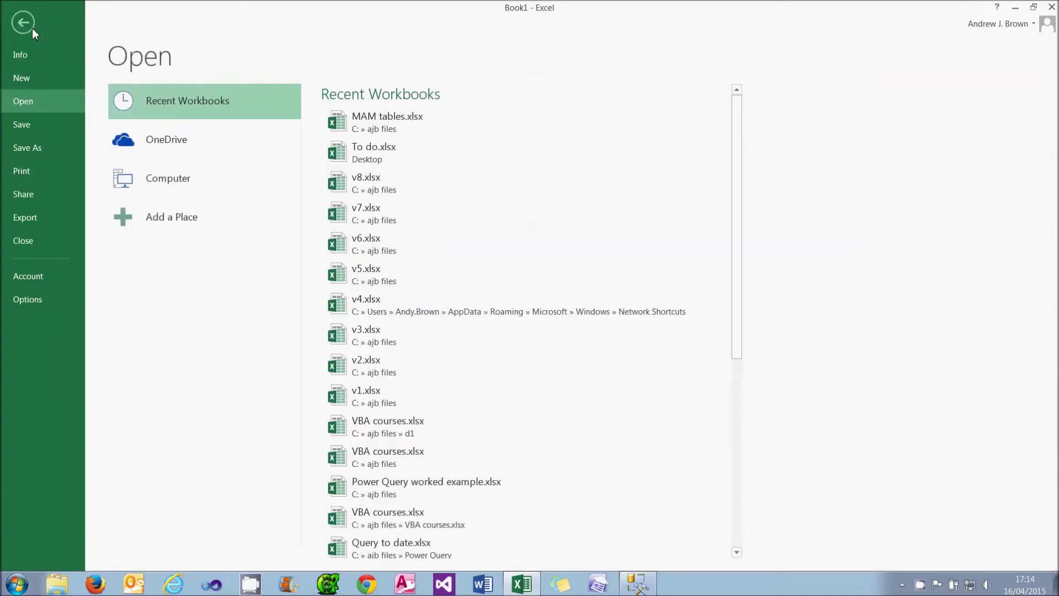
click(45, 274)
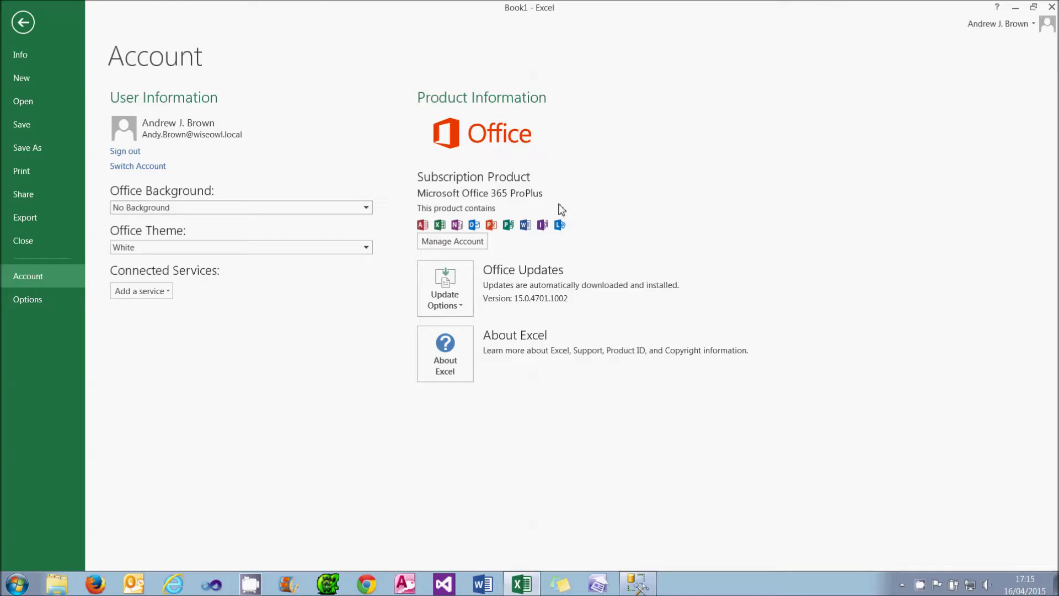
key(Escape)
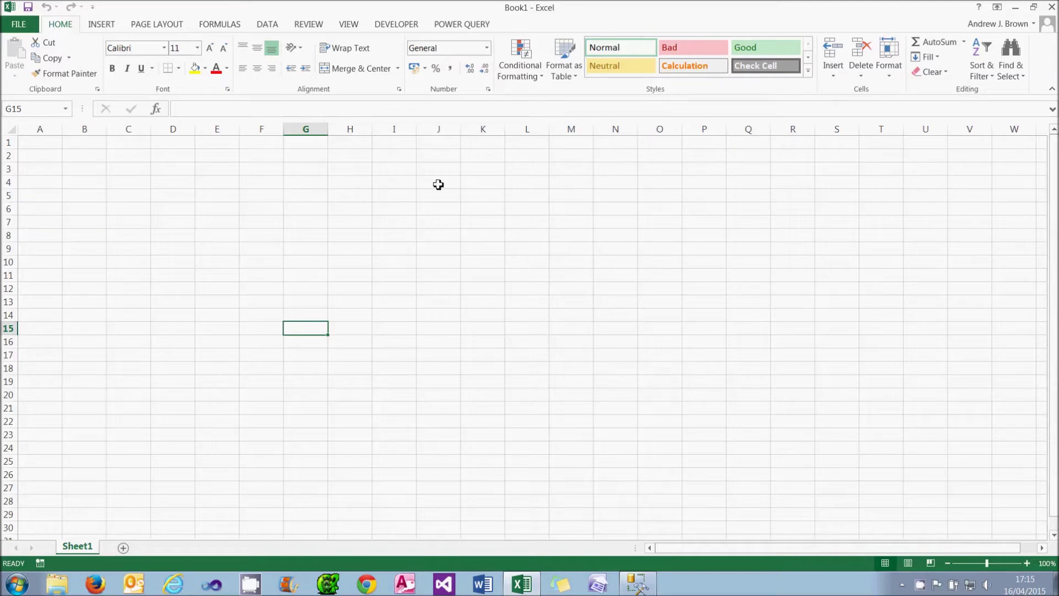
click(20, 25)
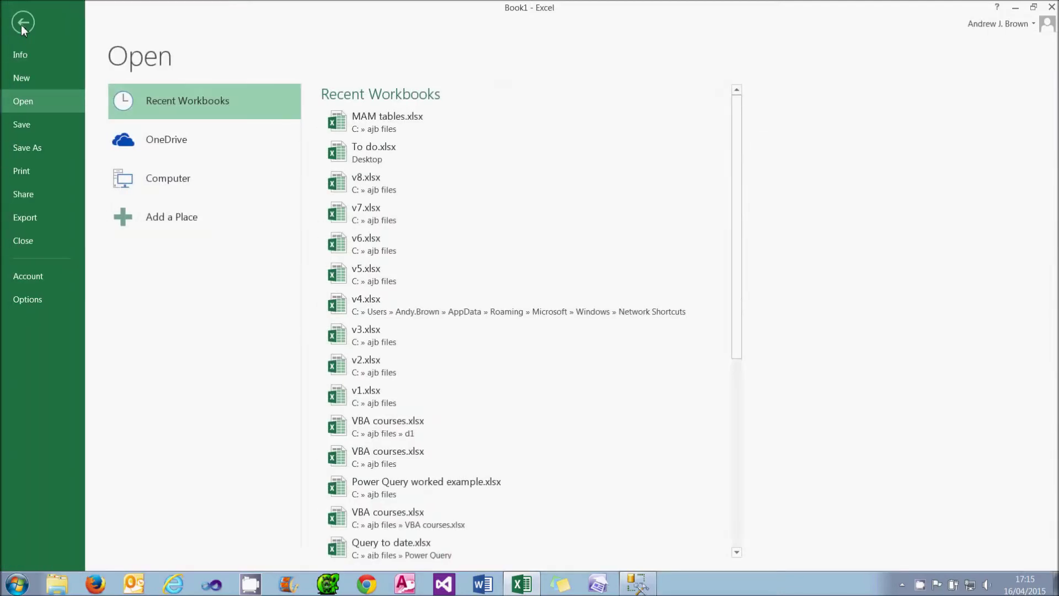
In Excel Options, enable the PowerPivot, Power Map and Power View COM add-ins.
click(62, 303)
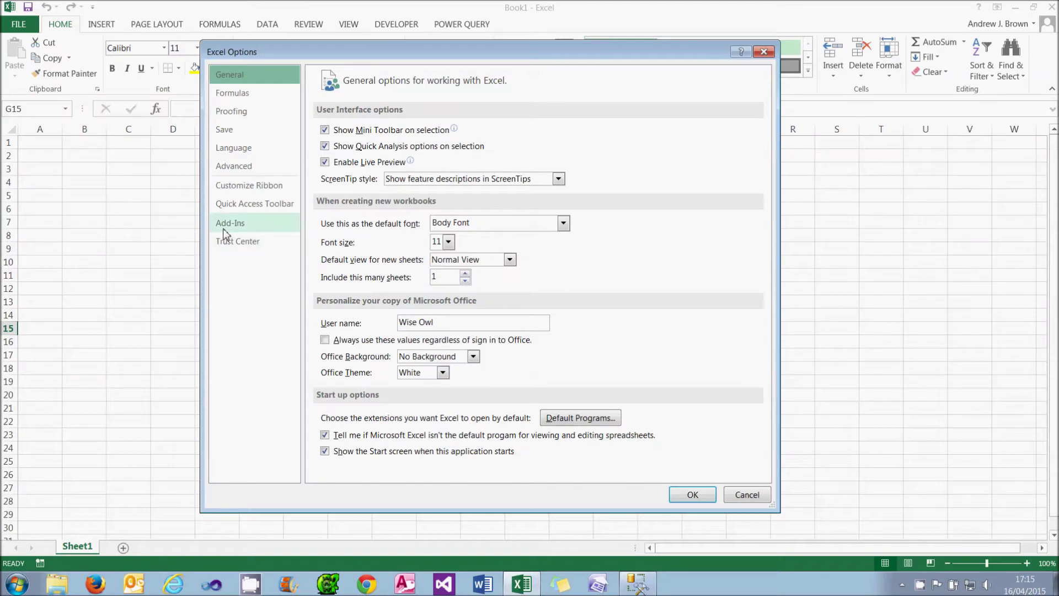
click(226, 231)
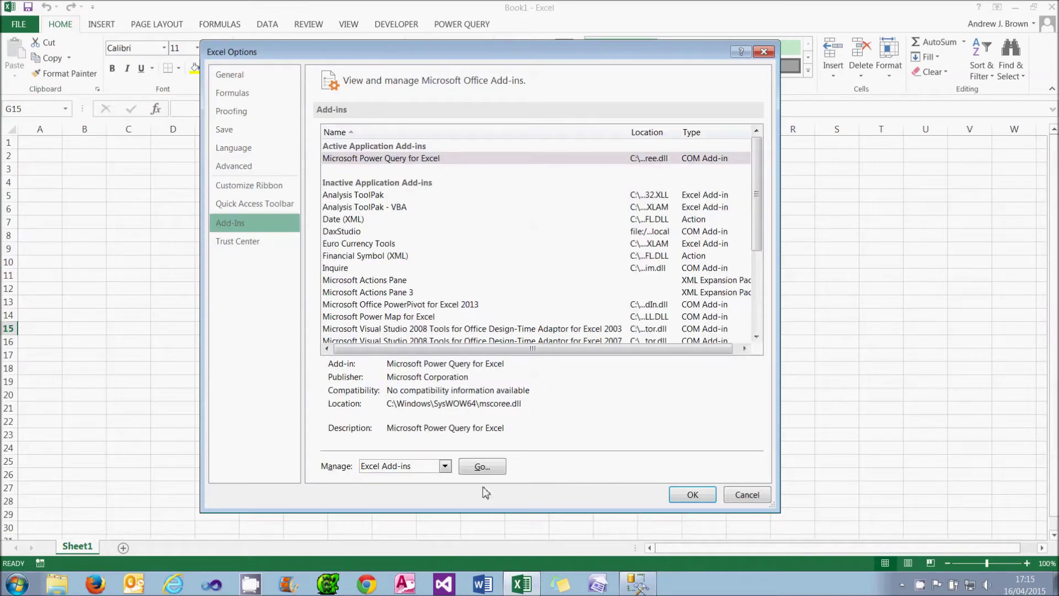
click(433, 469)
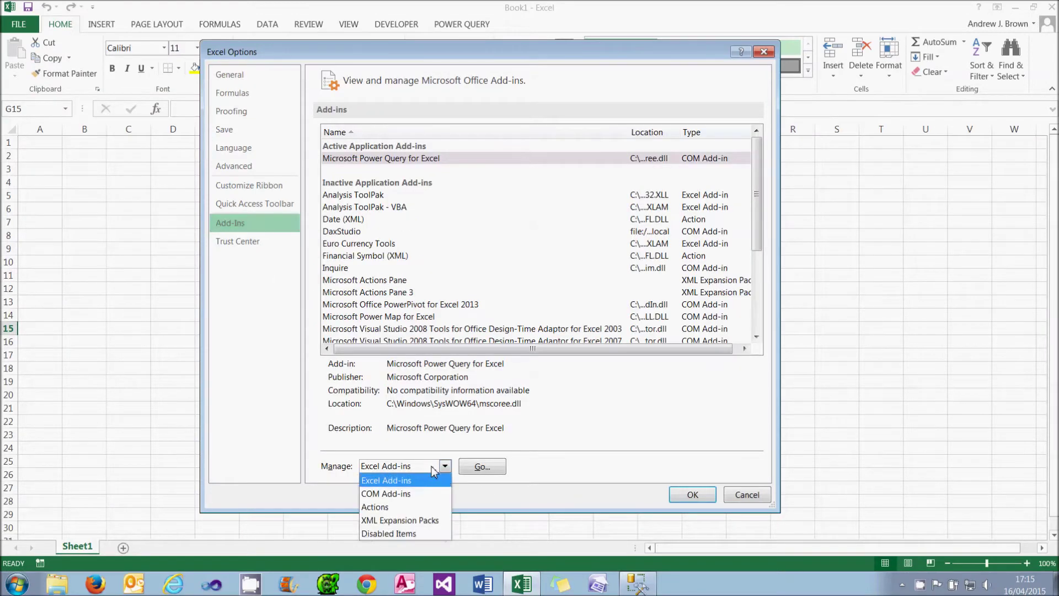
click(422, 499)
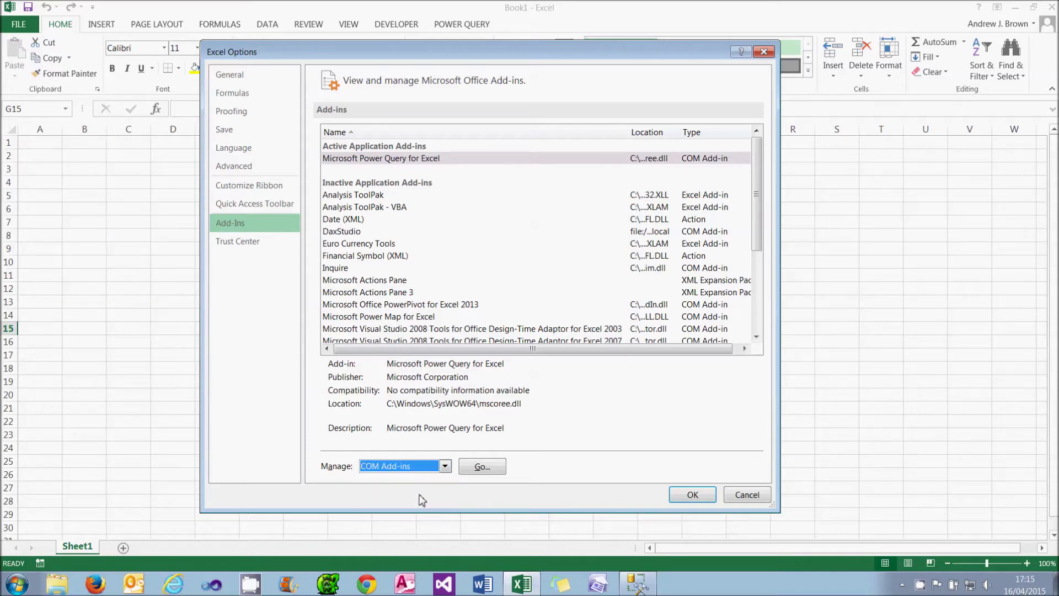
click(482, 468)
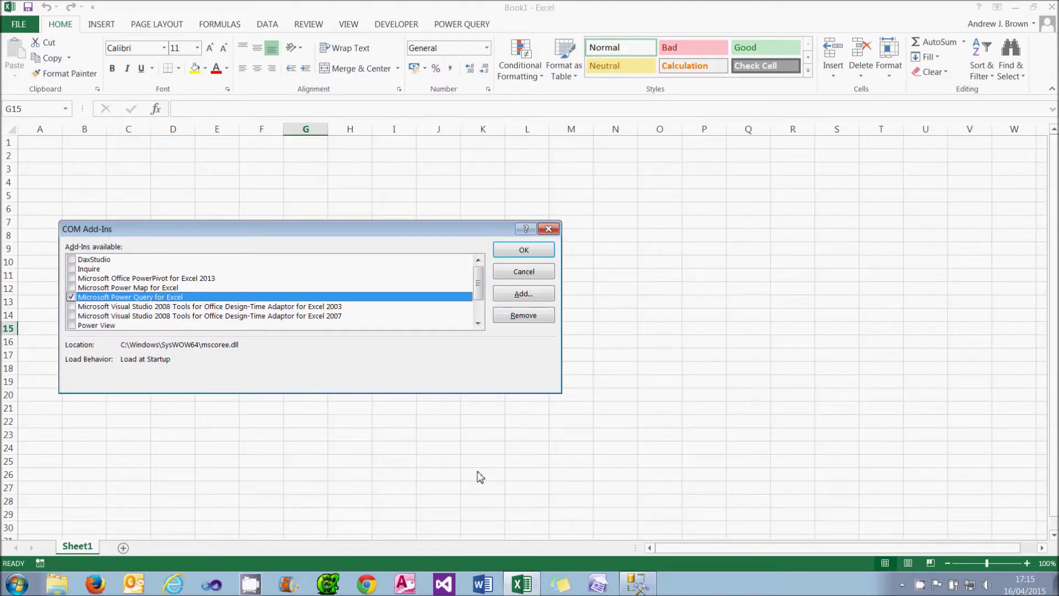
click(72, 279)
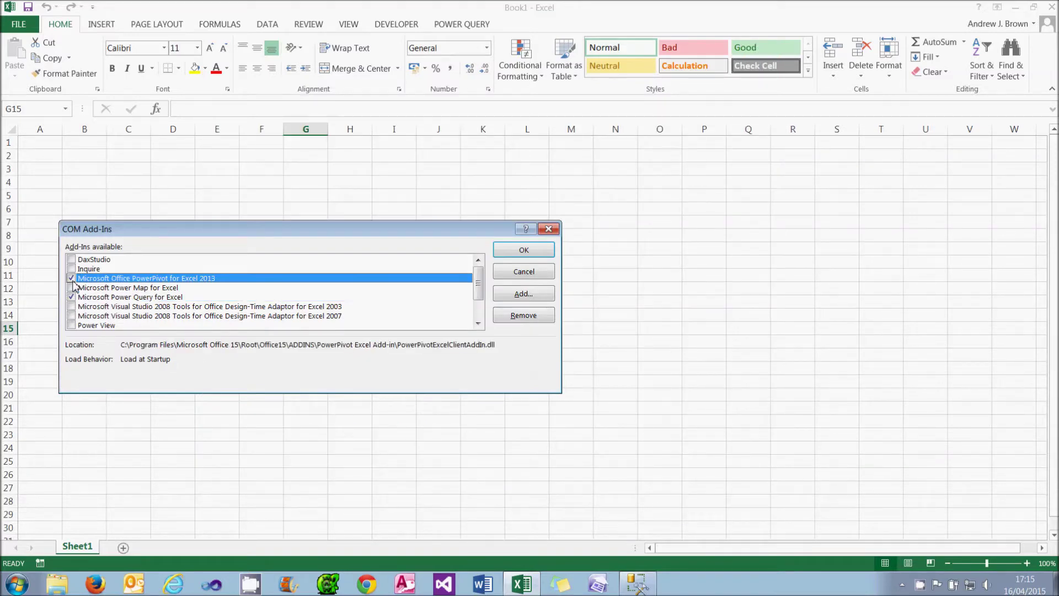
click(72, 288)
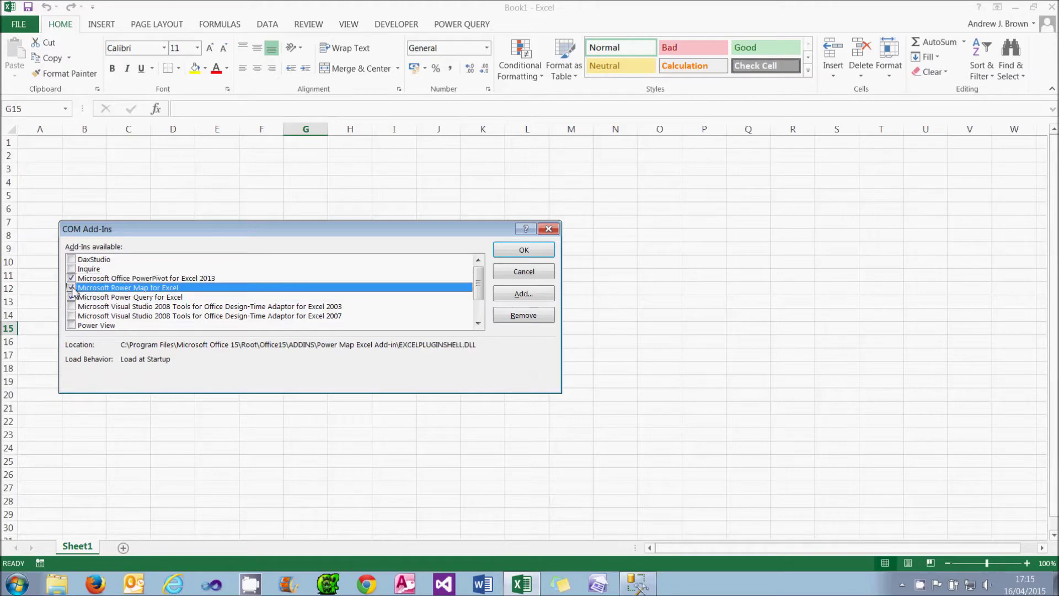
click(71, 325)
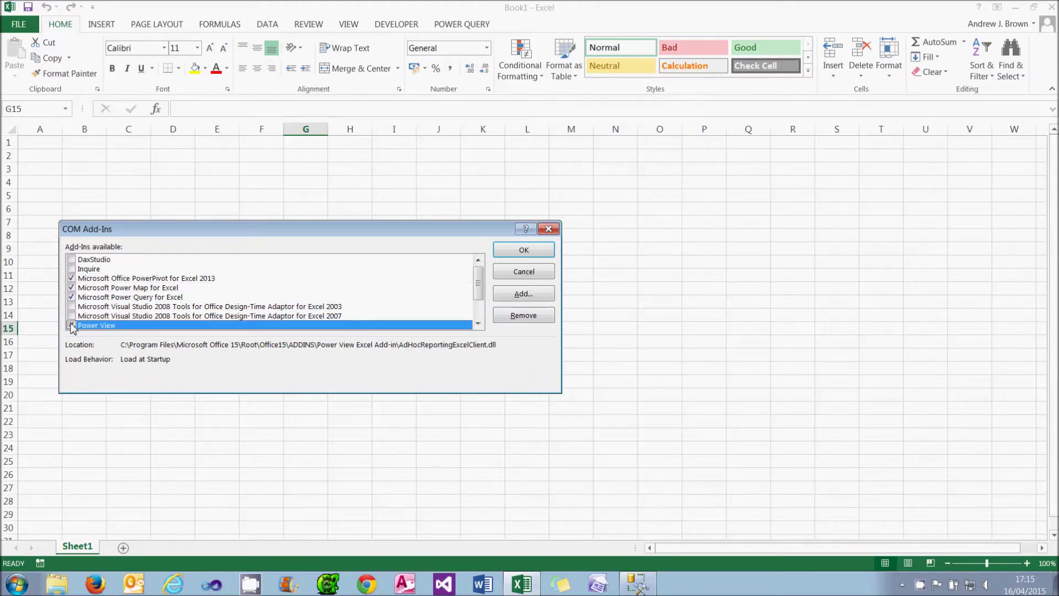
click(524, 251)
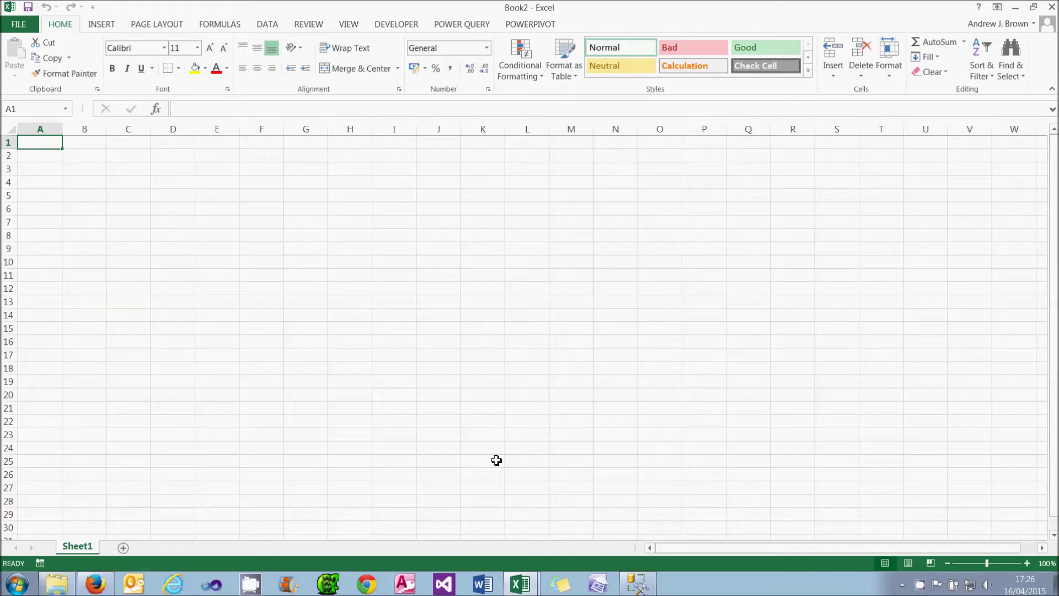
In SSMS Object Explorer, select the MAM database's tblTransaction, tblProduct and tblStore tables.
click(637, 584)
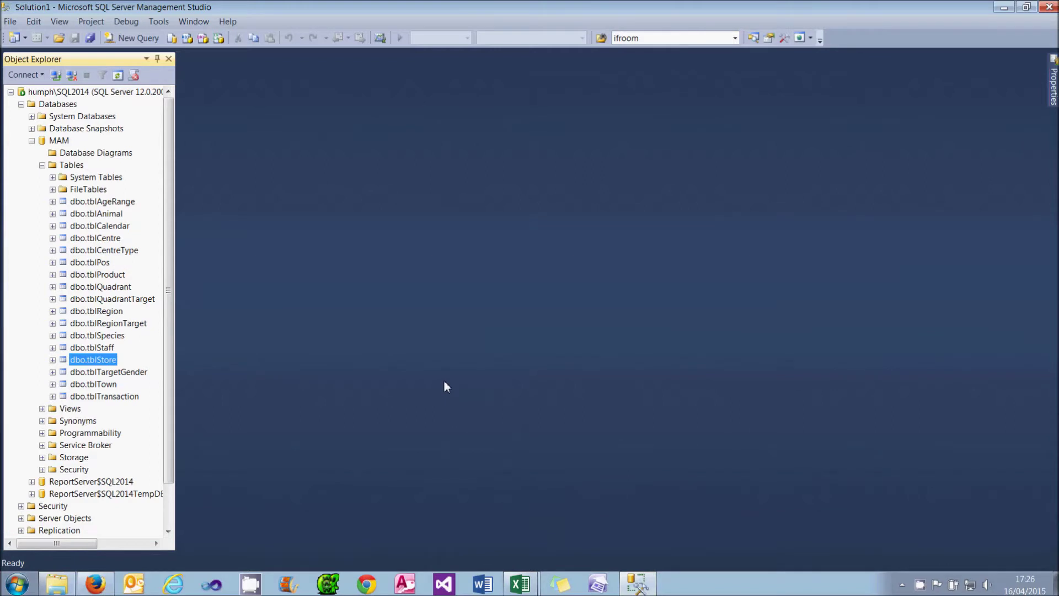
click(59, 140)
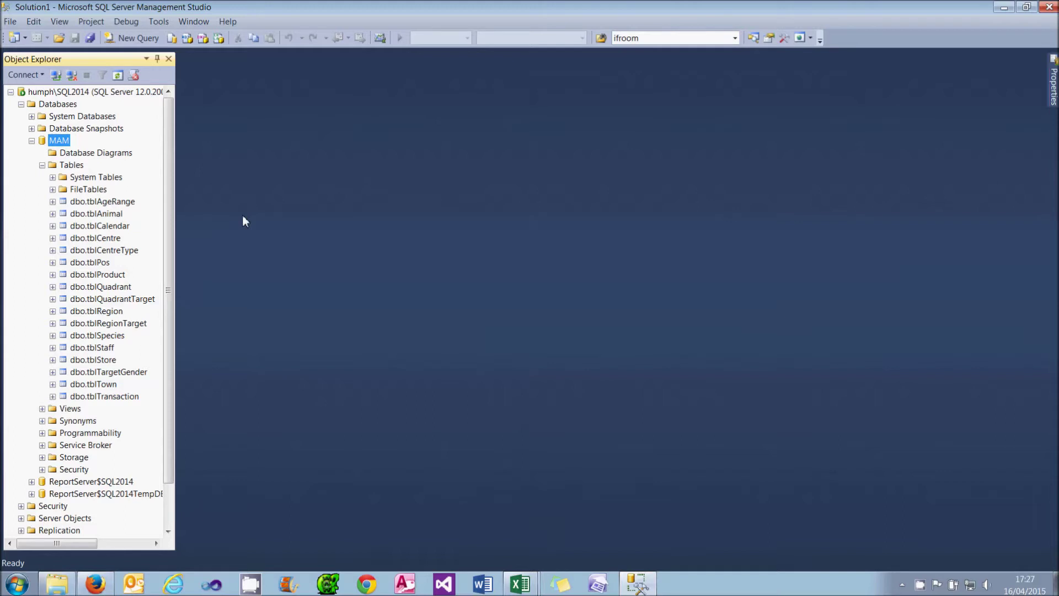
click(113, 396)
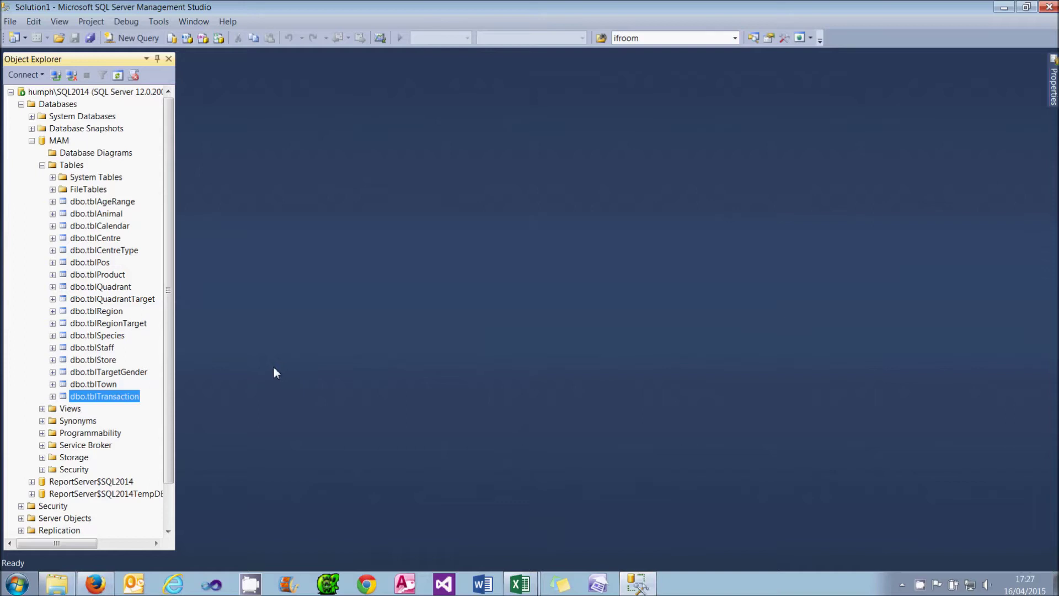
click(114, 276)
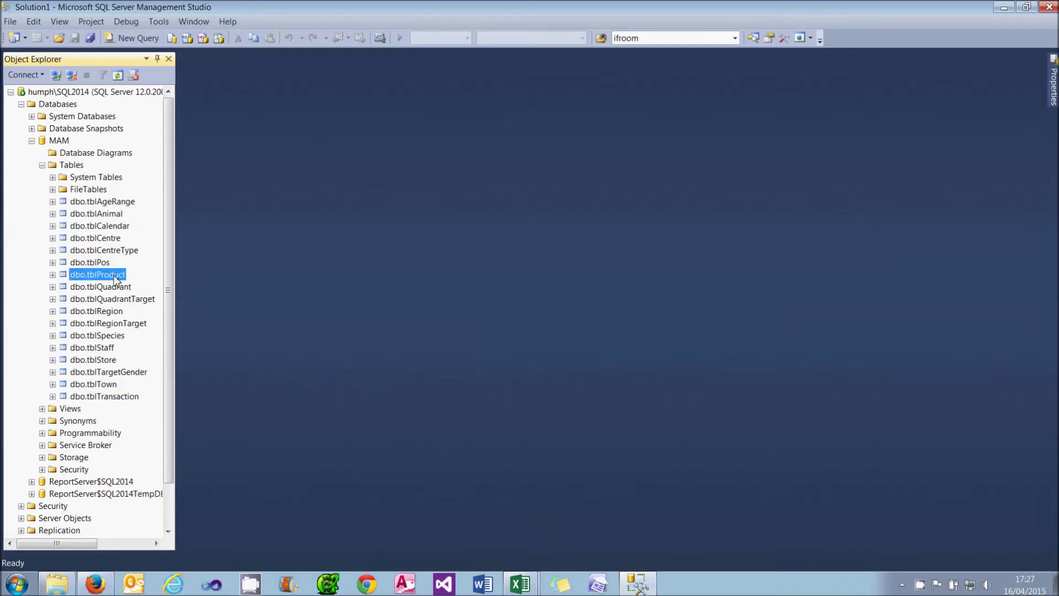
click(118, 360)
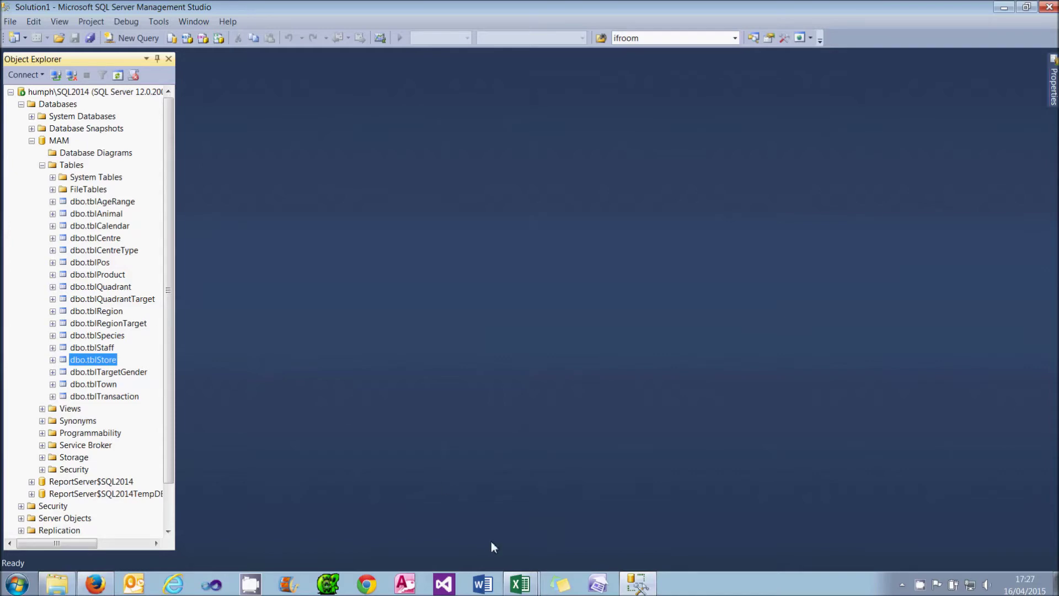
click(520, 583)
Browse the tblAgeRange, tblAnimal, tblCalendar and tblCentre sheets of MAM tables.xlsx.
click(516, 531)
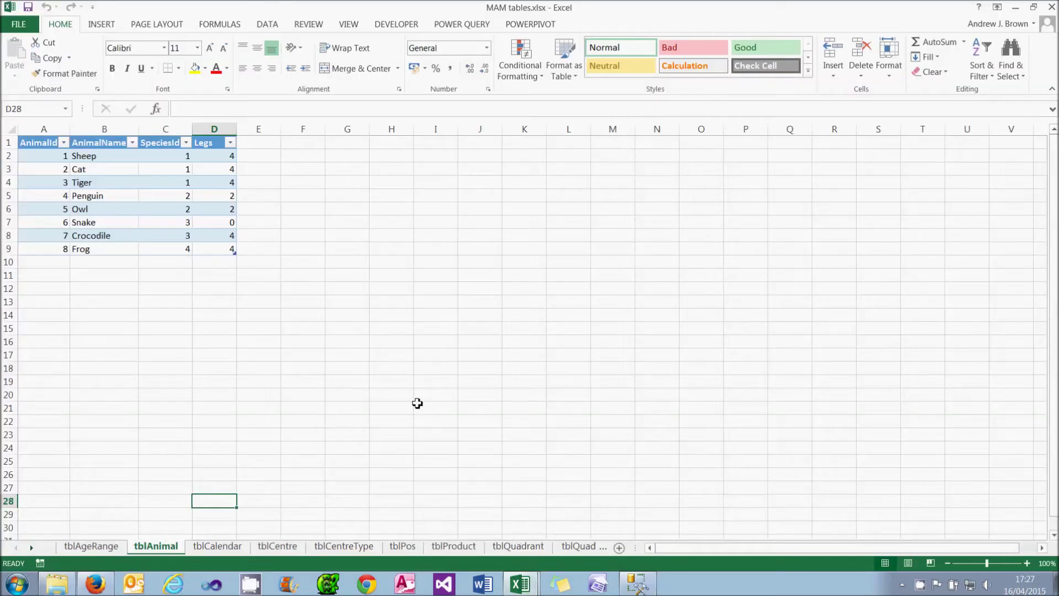
click(105, 543)
click(160, 549)
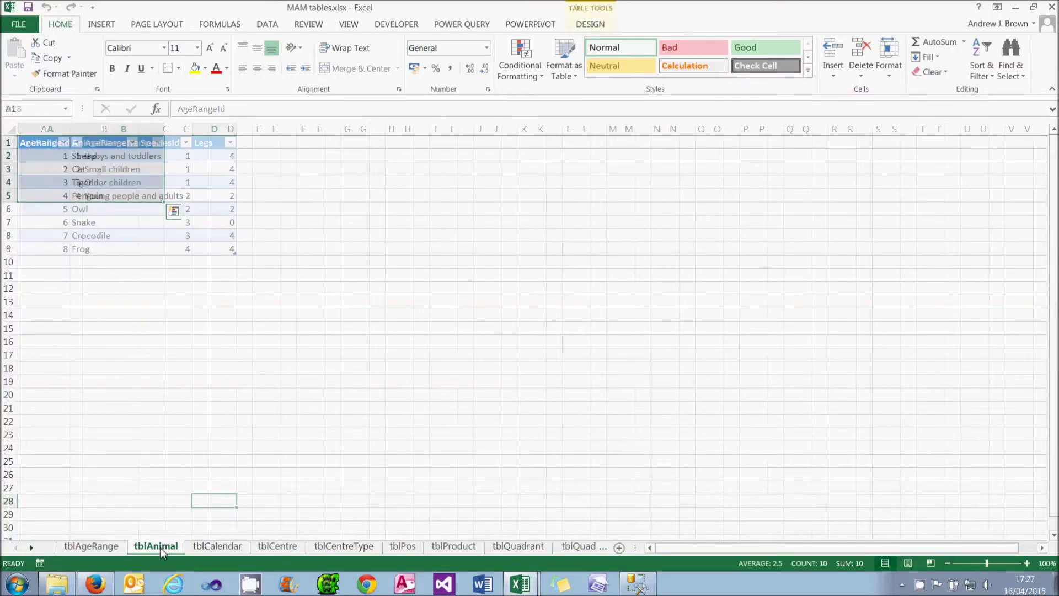
click(219, 548)
click(280, 549)
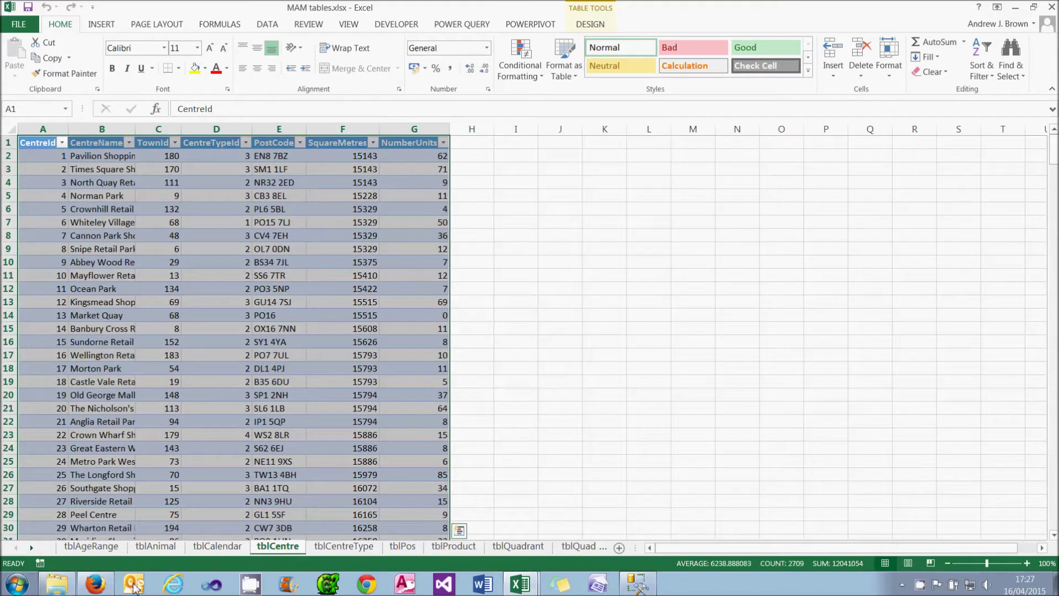
click(101, 587)
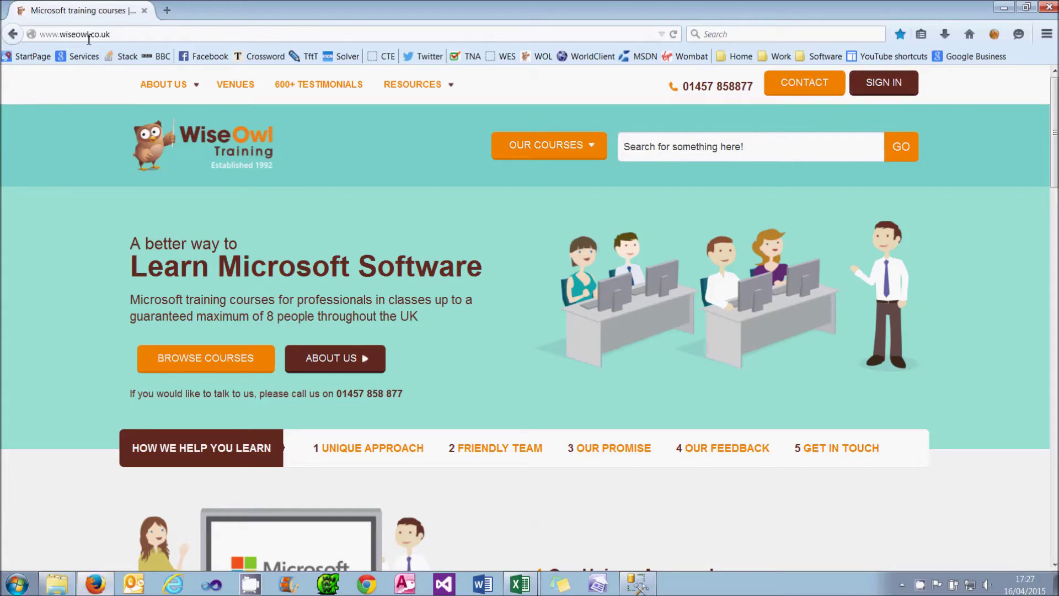
Open the Wise Owl blog of Power BI - Excel 2013 tutorial links under MS Office.
mouse_move(408, 82)
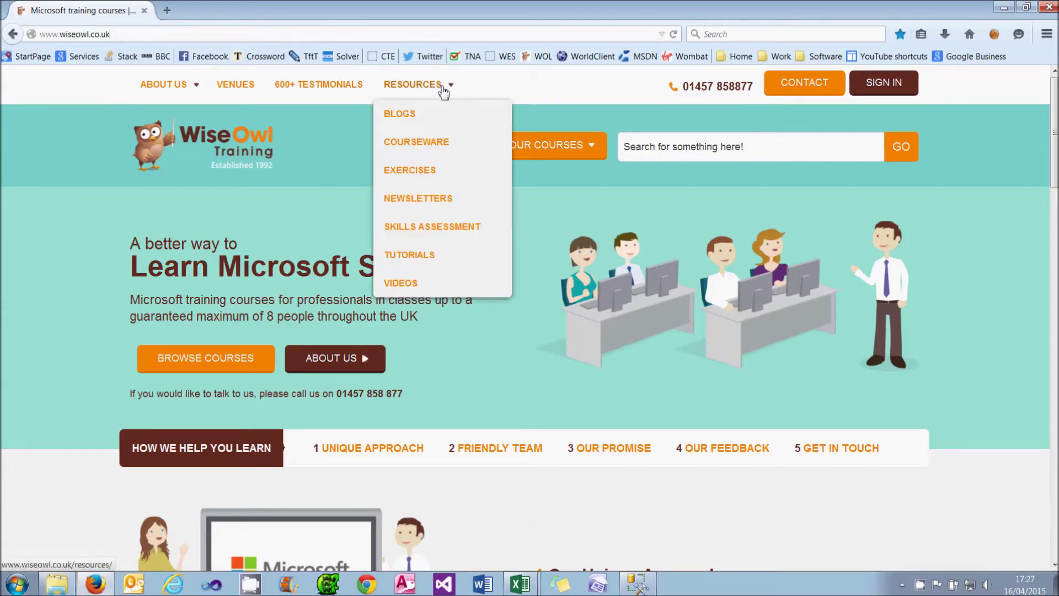
click(407, 115)
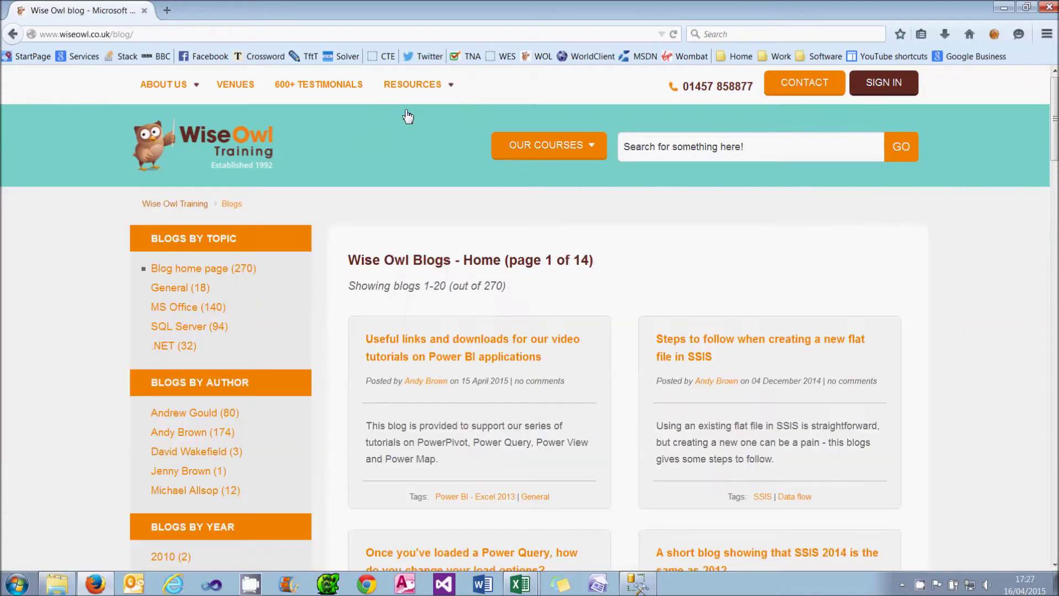
click(205, 307)
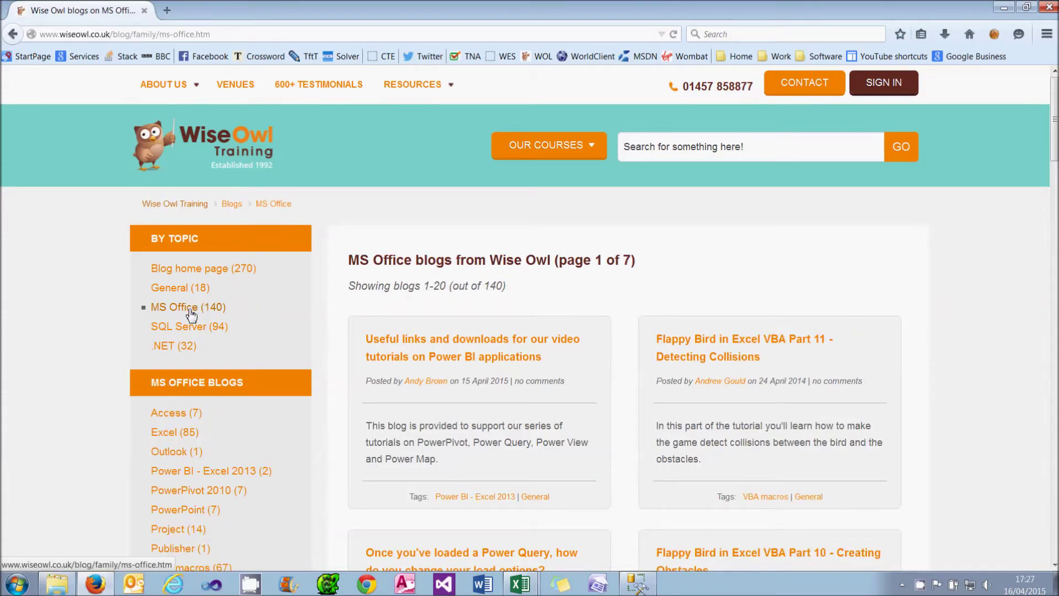
click(257, 473)
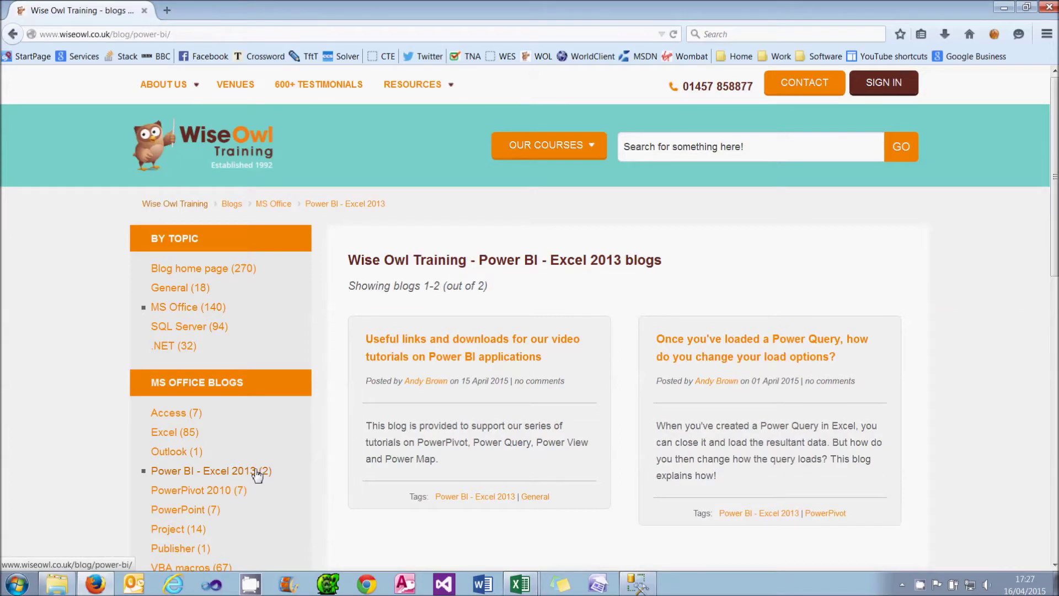
click(430, 360)
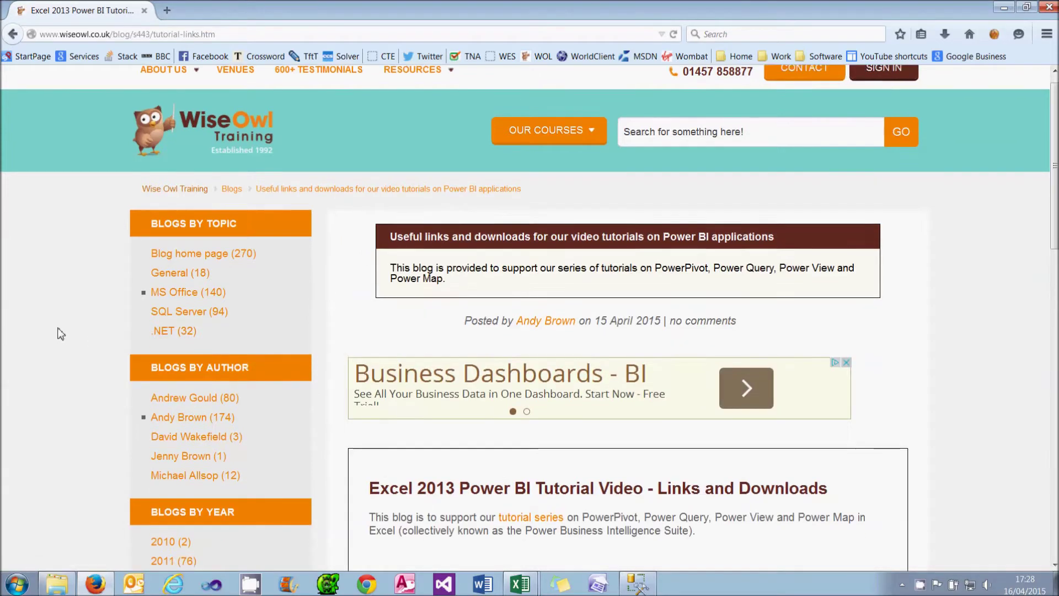
Download the Make-a-Mammal SQL Server script and save d3.zip to disk.
scroll(61, 334, down, 8)
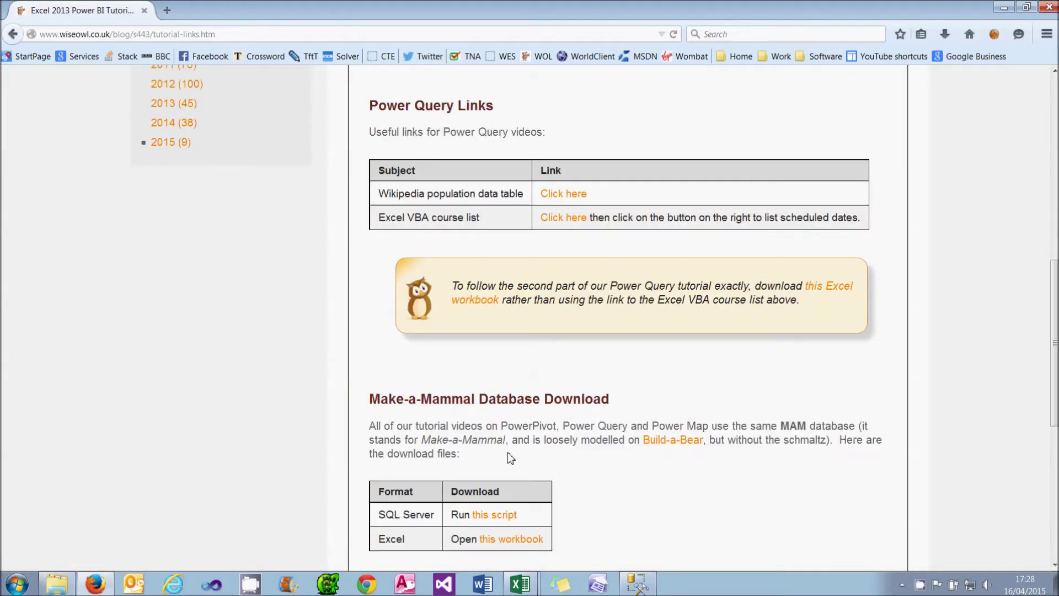
scroll(527, 410, down, 2)
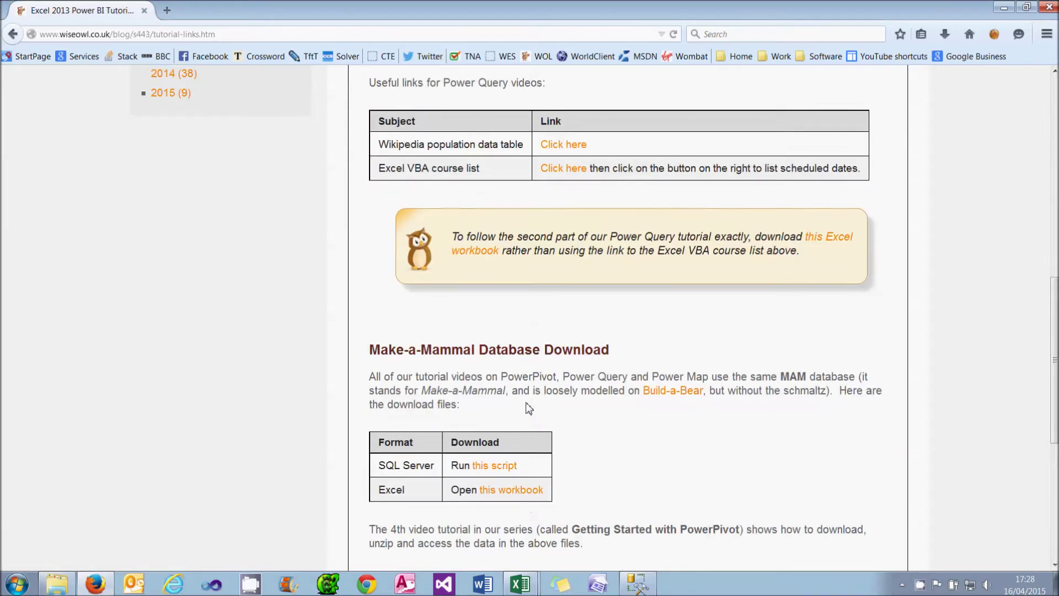
scroll(528, 408, down, 2)
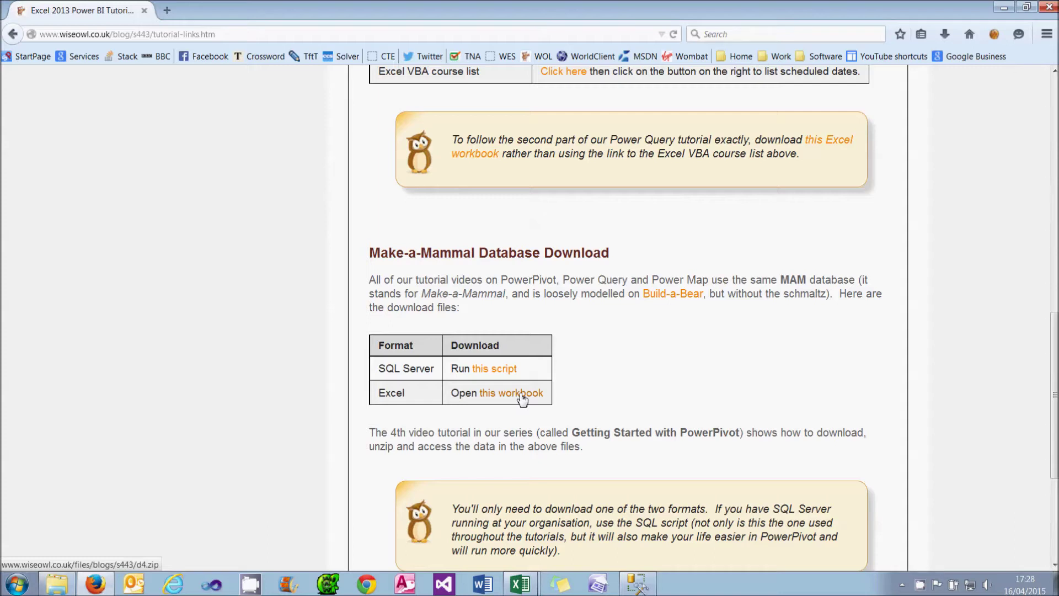
click(509, 370)
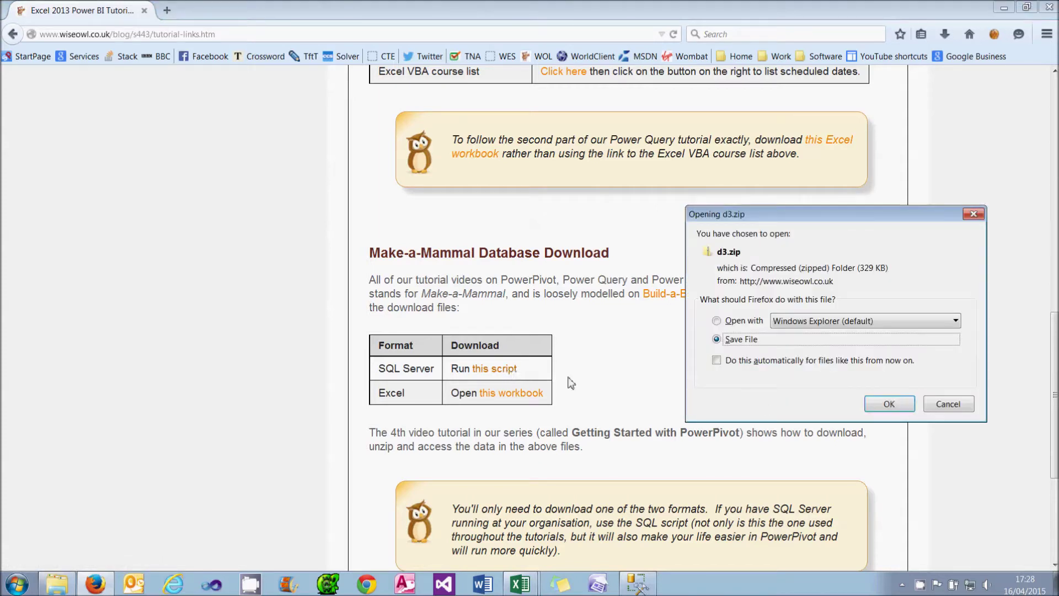
click(888, 403)
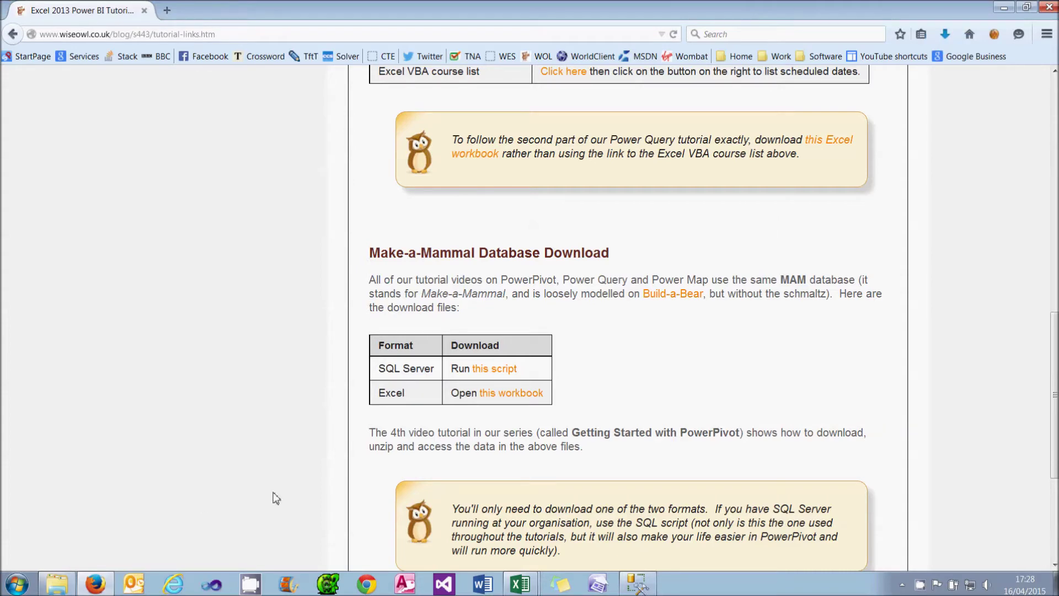
click(58, 584)
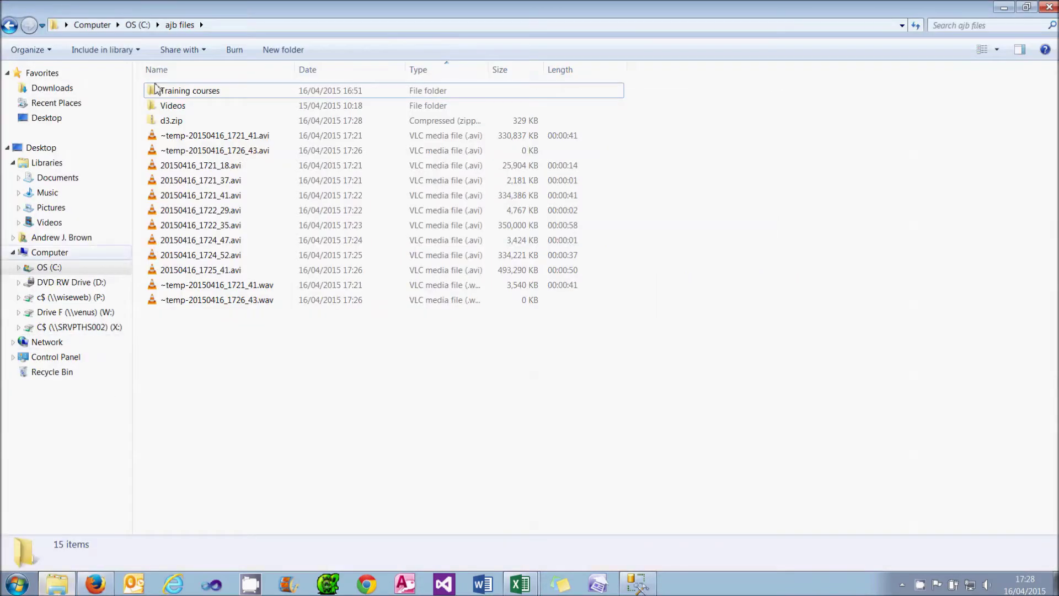
Extract Generate MAM database.sql from d3.zip into C:\ajb files\ without a d3 subfolder.
click(176, 121)
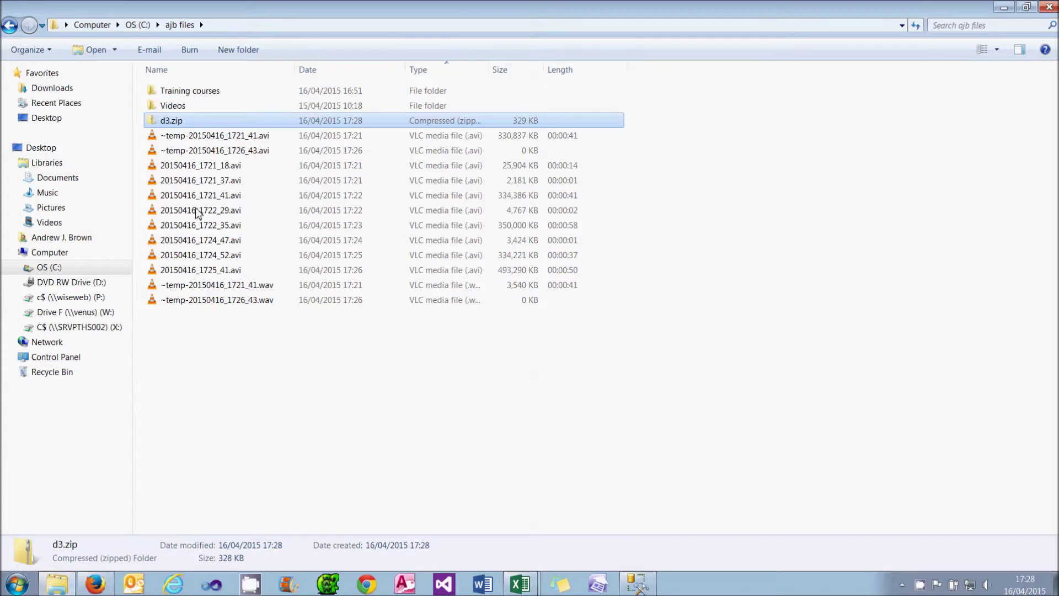
double_click(180, 123)
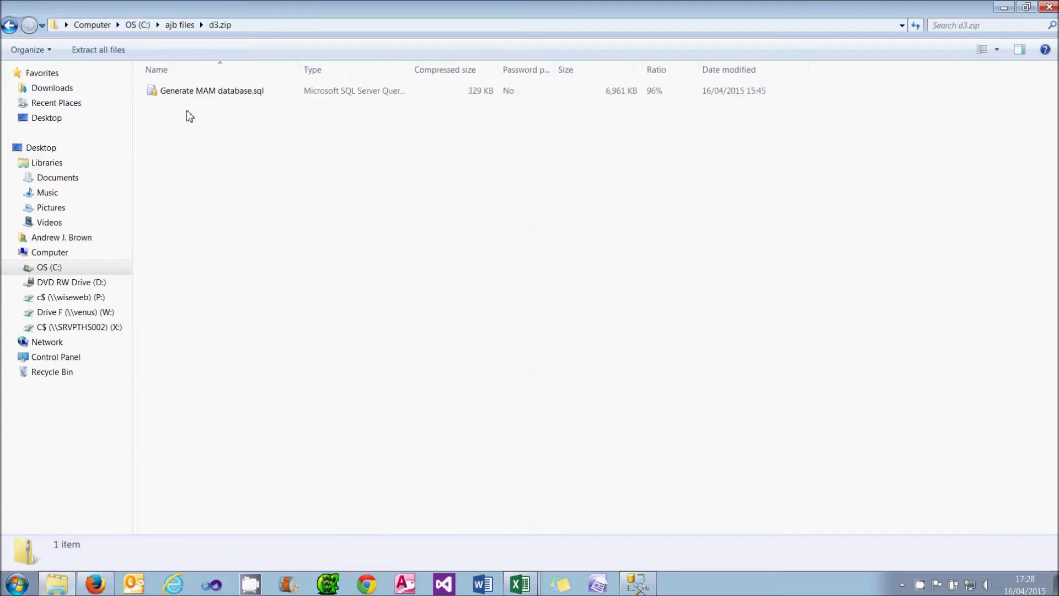
click(191, 95)
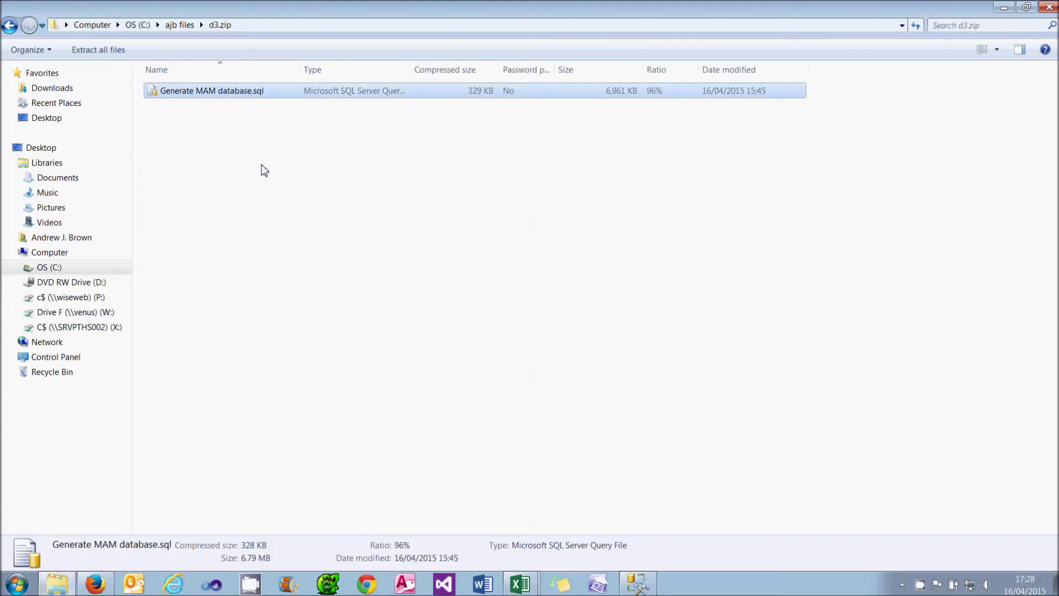
click(113, 51)
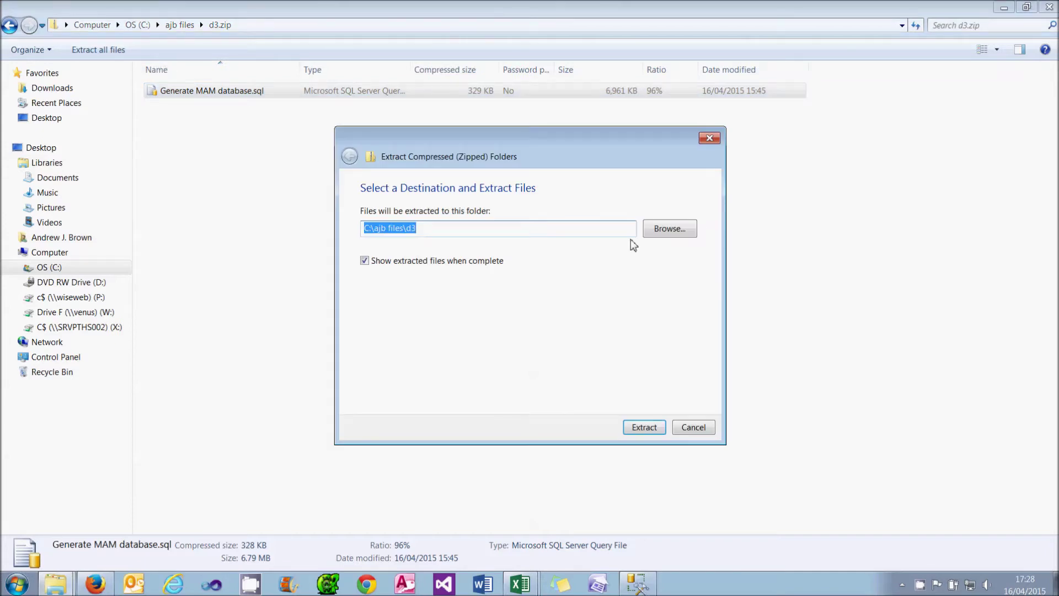
click(601, 232)
key(BackSpace)
key(BackSpace)
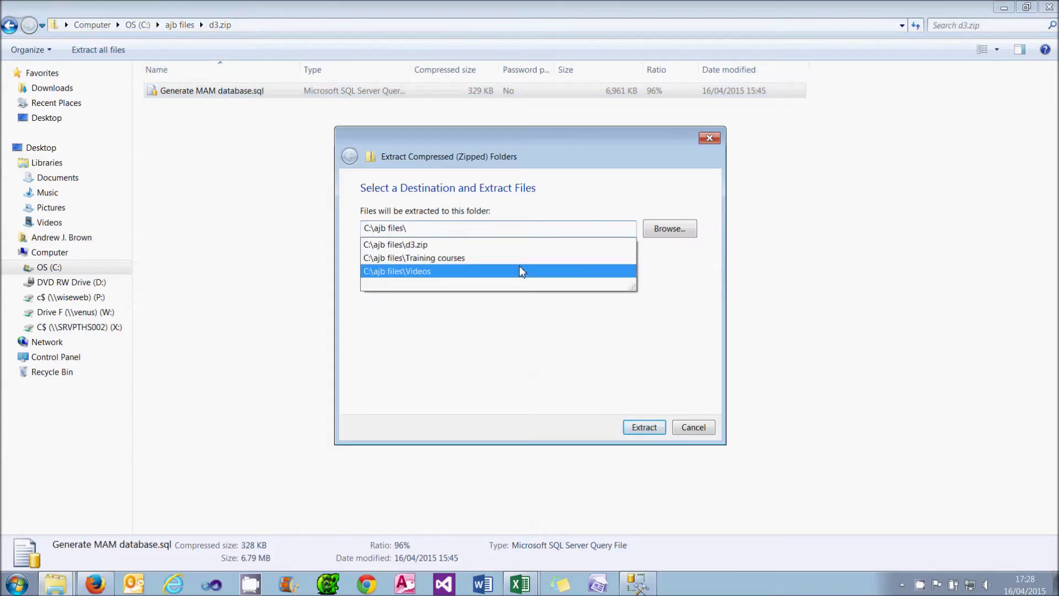
click(644, 428)
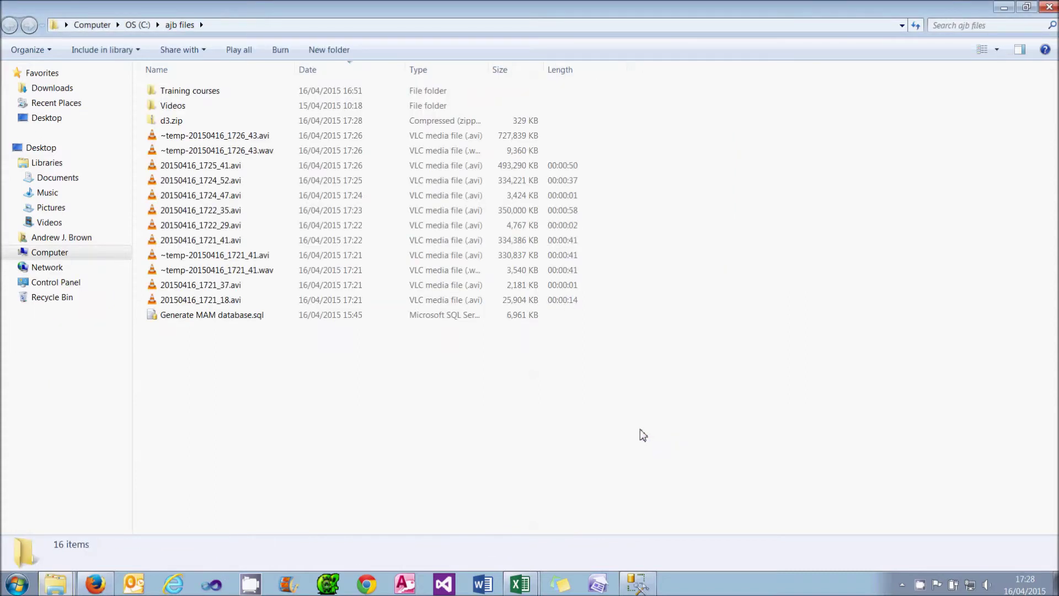
click(230, 320)
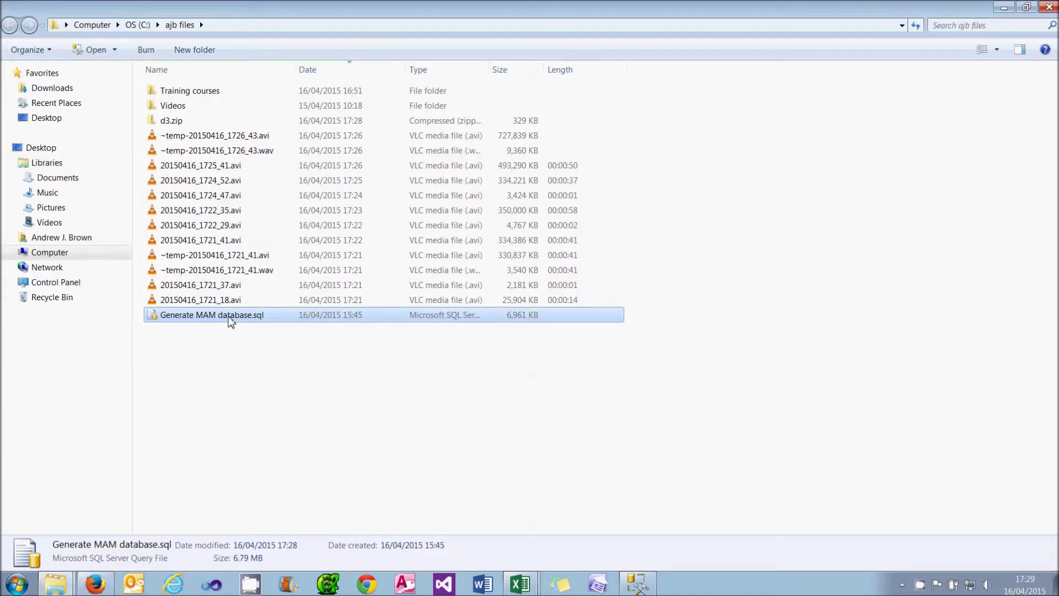
Launch SQL Server Management Studio from All Programs > Microsoft SQL Server 2012.
click(19, 586)
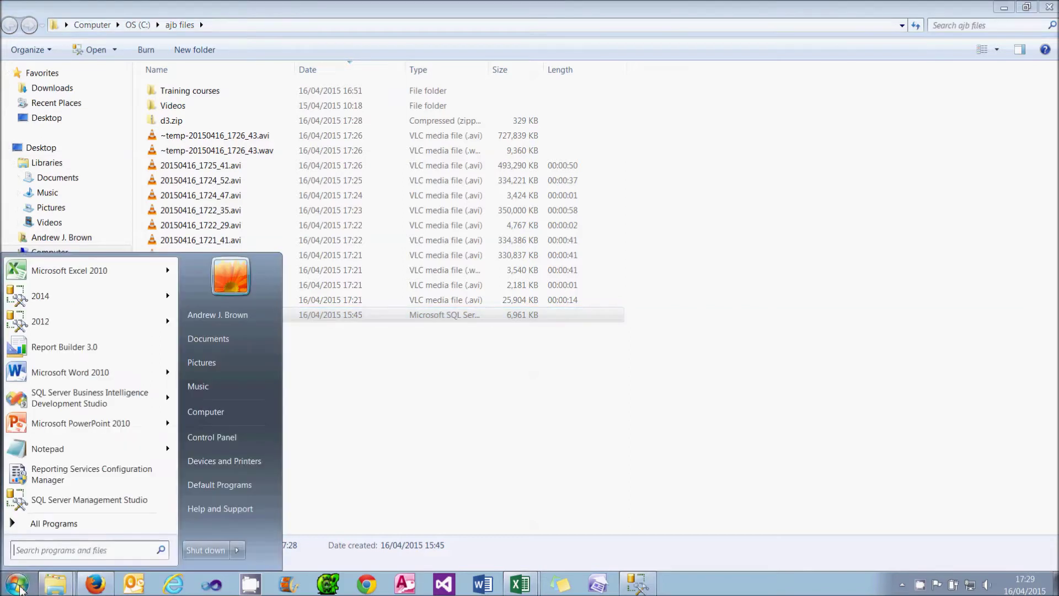
click(54, 525)
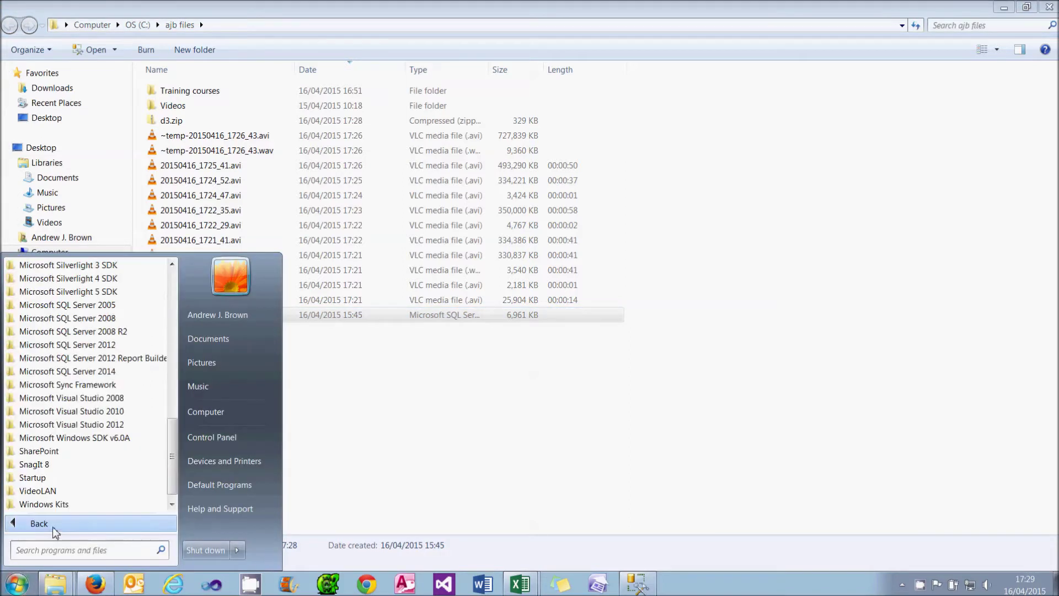
click(113, 345)
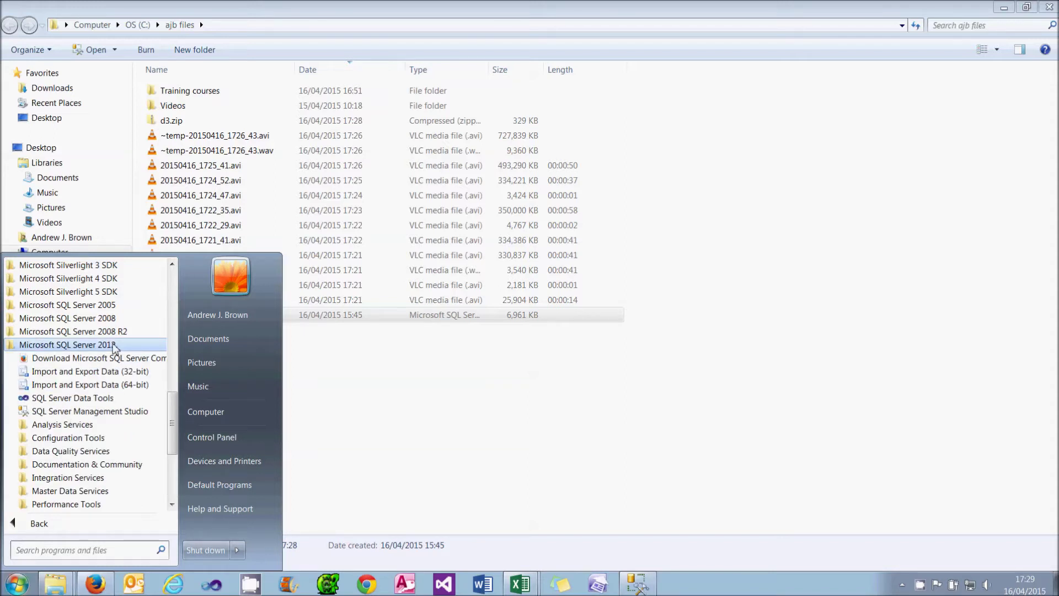
click(112, 413)
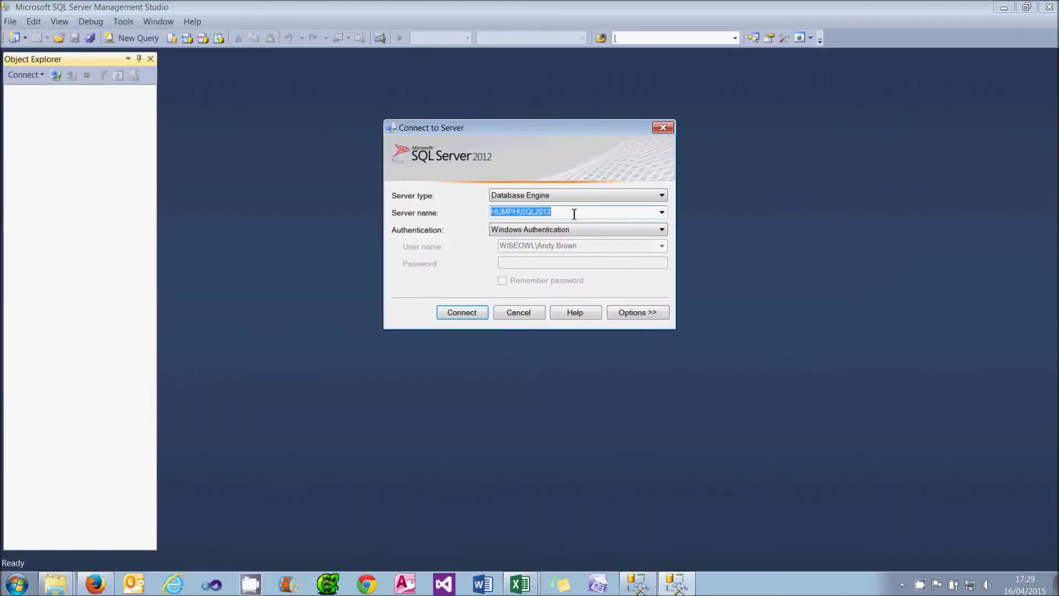
Connect to HUMPH\SQL2012 with Windows Authentication and delete the MAM database under Databases.
click(462, 313)
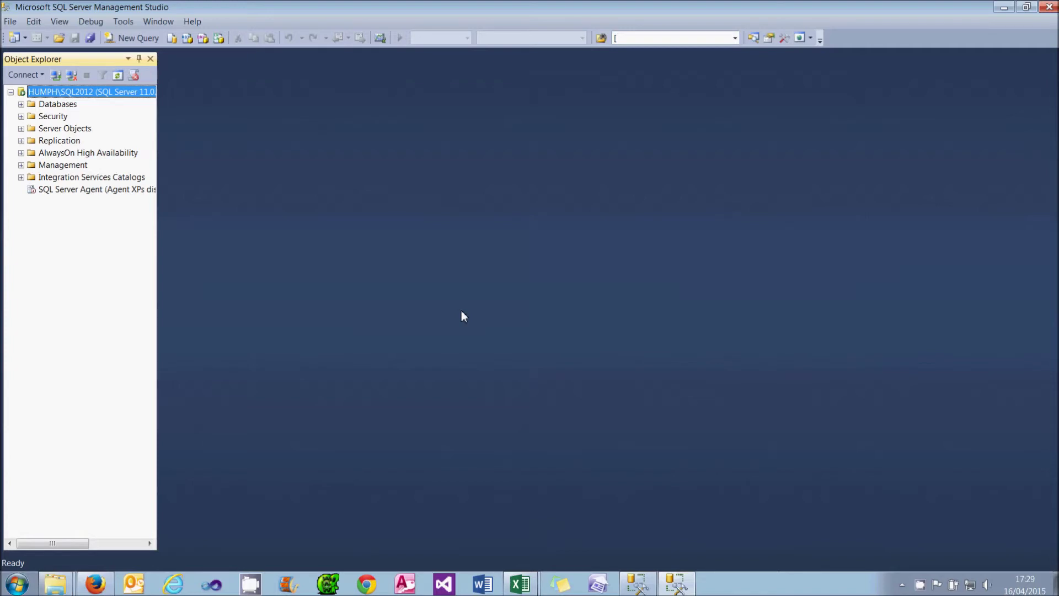
click(21, 104)
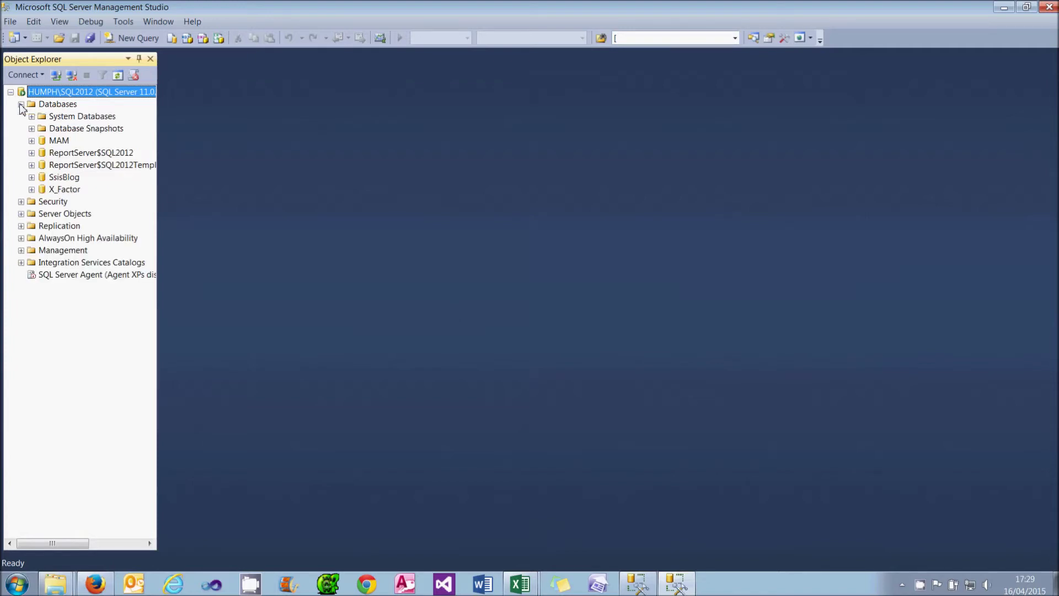
click(51, 141)
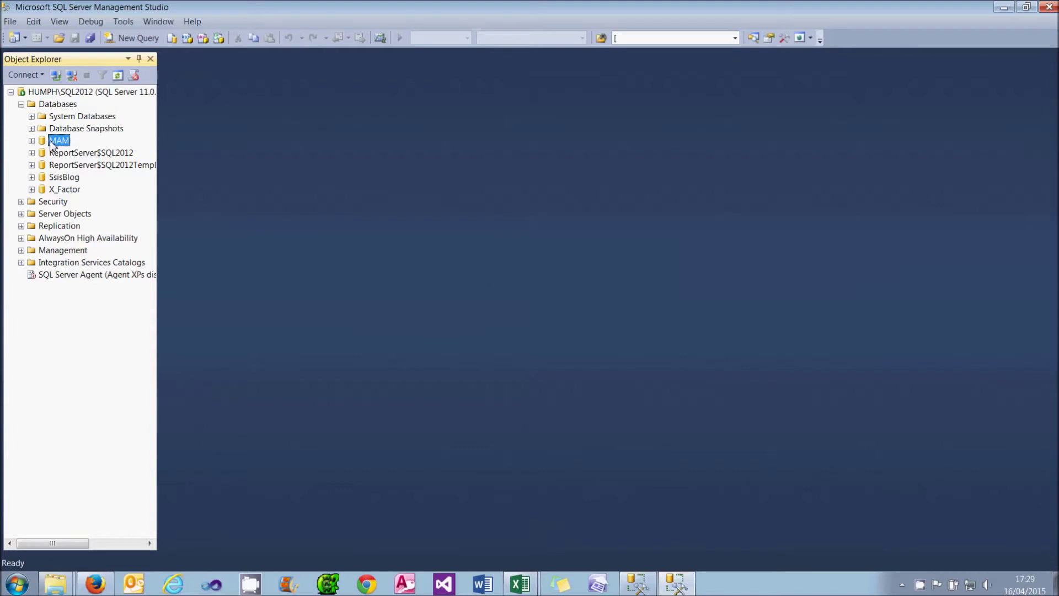
right_click(52, 145)
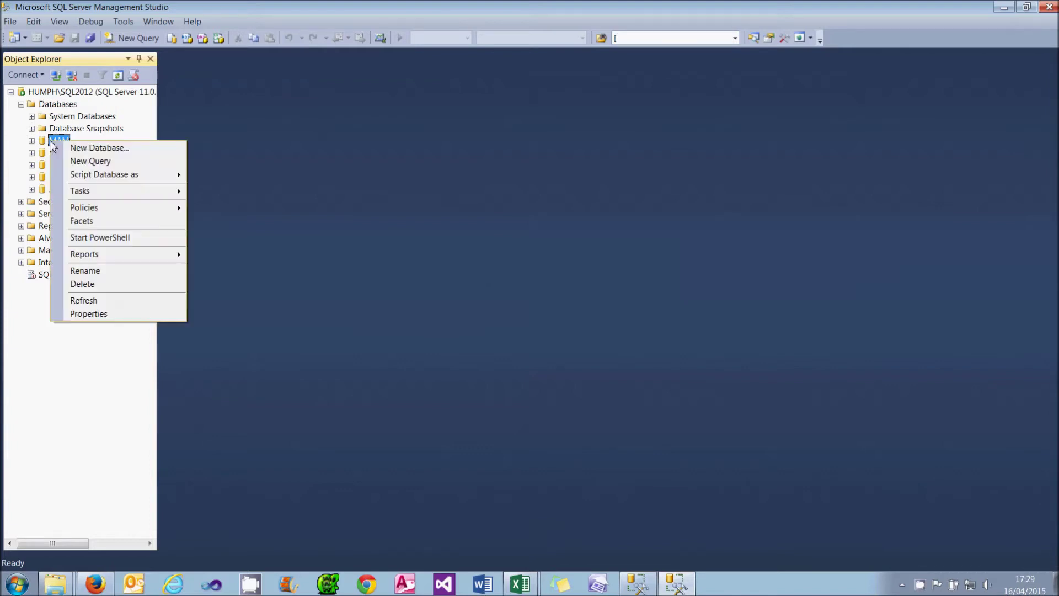
click(76, 284)
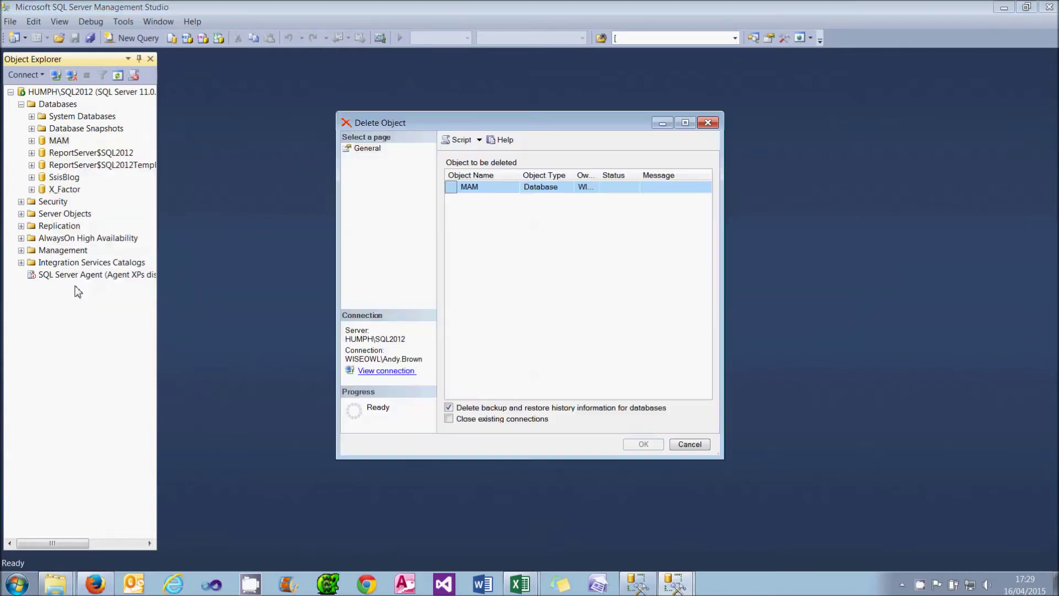
click(637, 445)
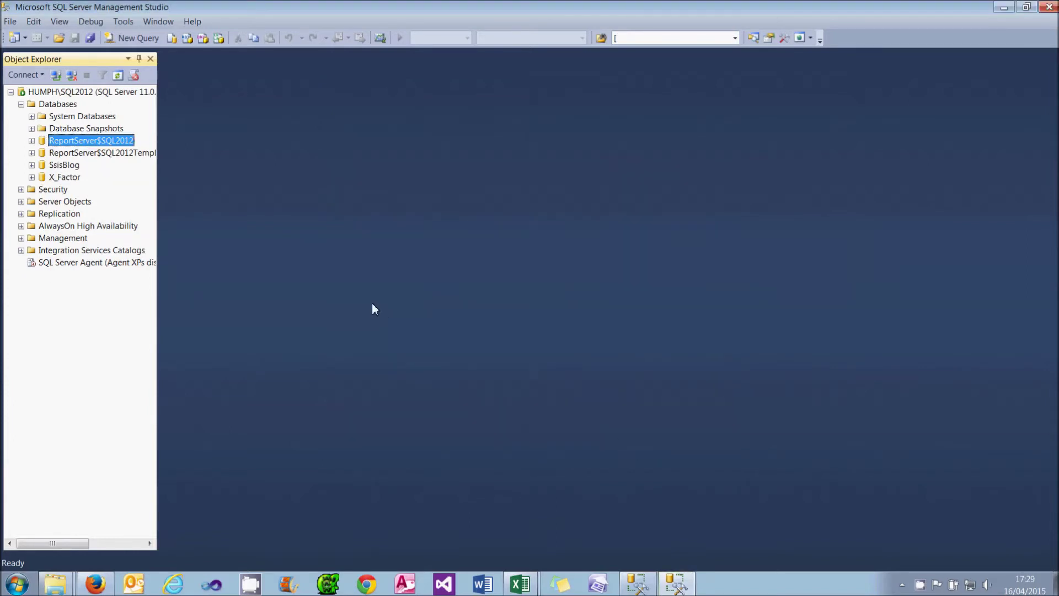
Open the Generate MAM database.sql script file via File > Open > File.
click(12, 22)
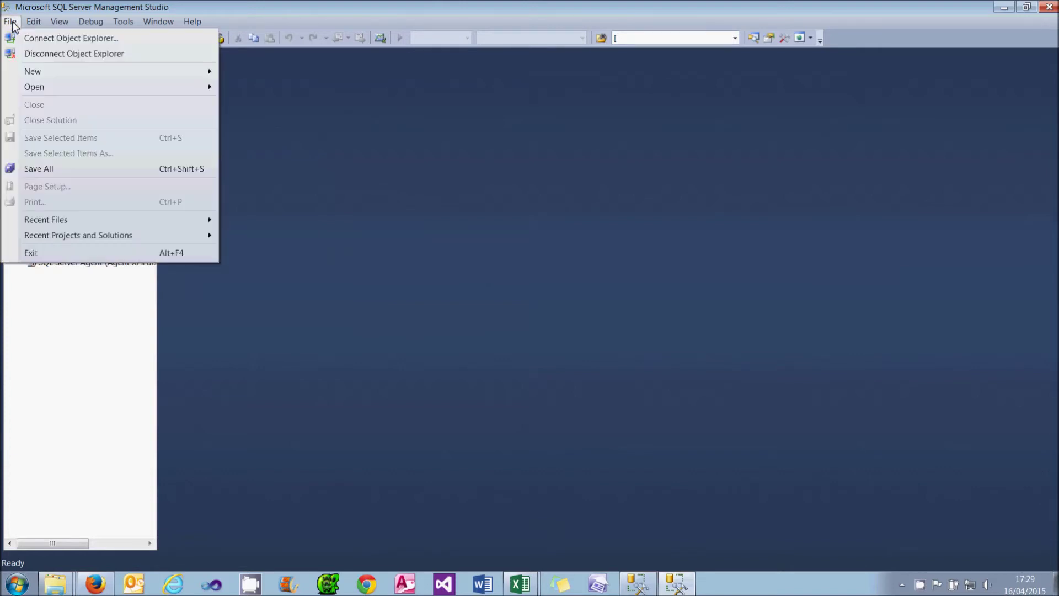
mouse_move(57, 88)
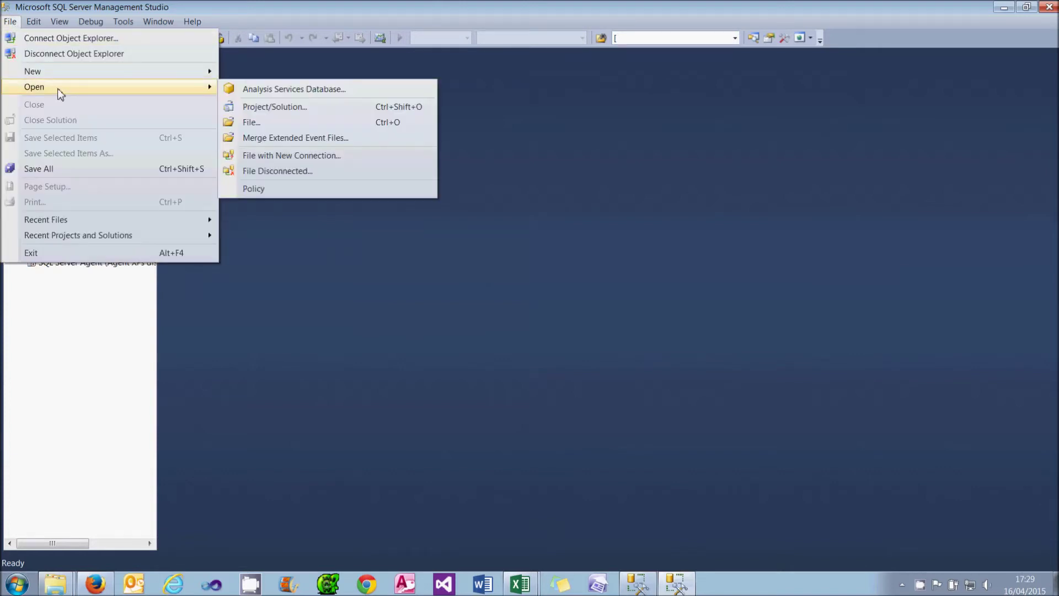
click(289, 124)
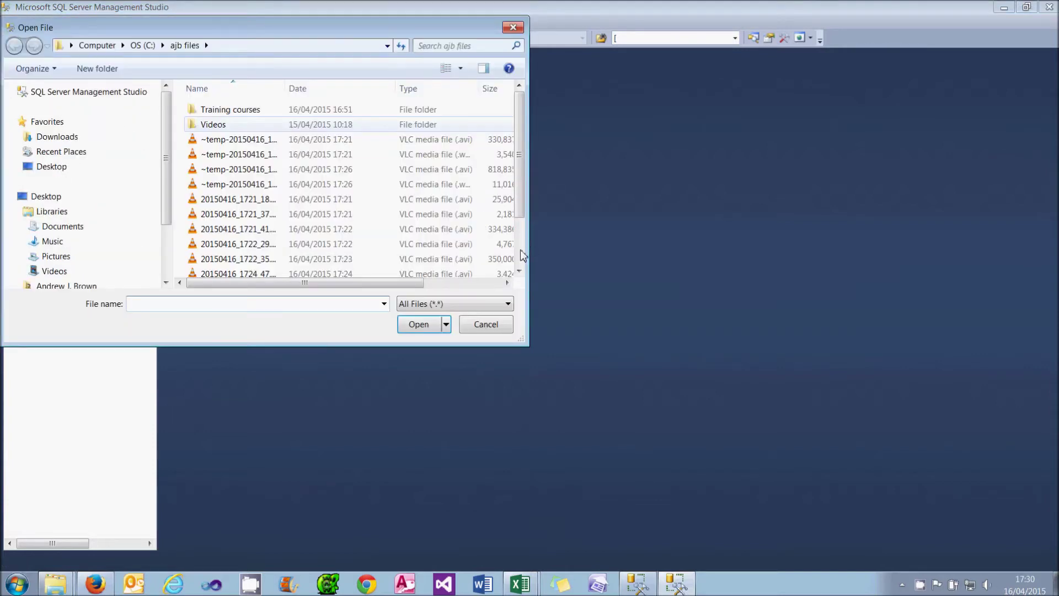
scroll(520, 251, down, 2)
click(255, 271)
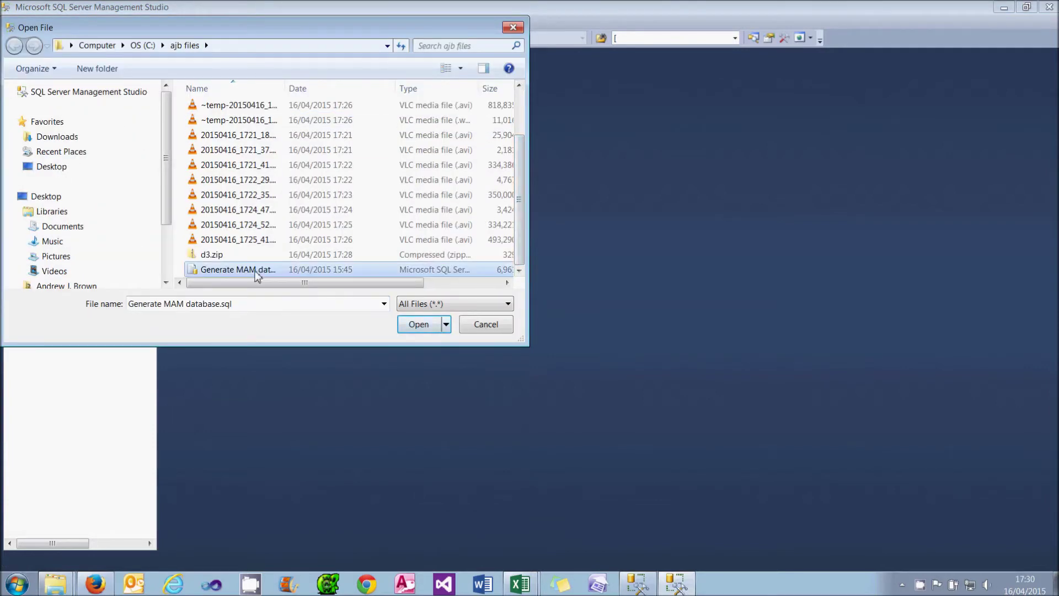
click(413, 324)
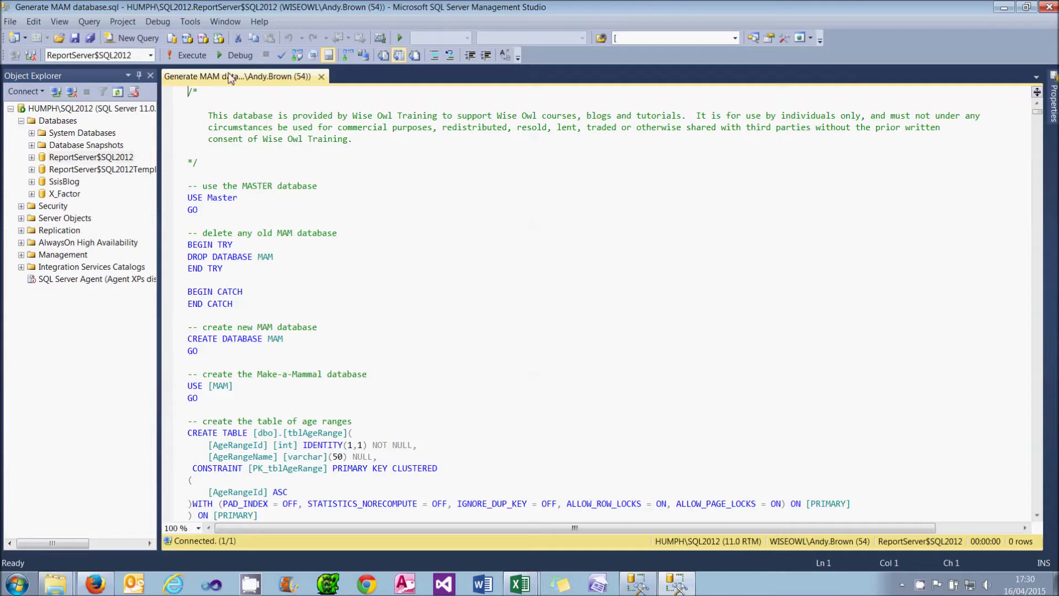
Execute the script, refresh the Databases list, and expand MAM to show its tables.
click(198, 57)
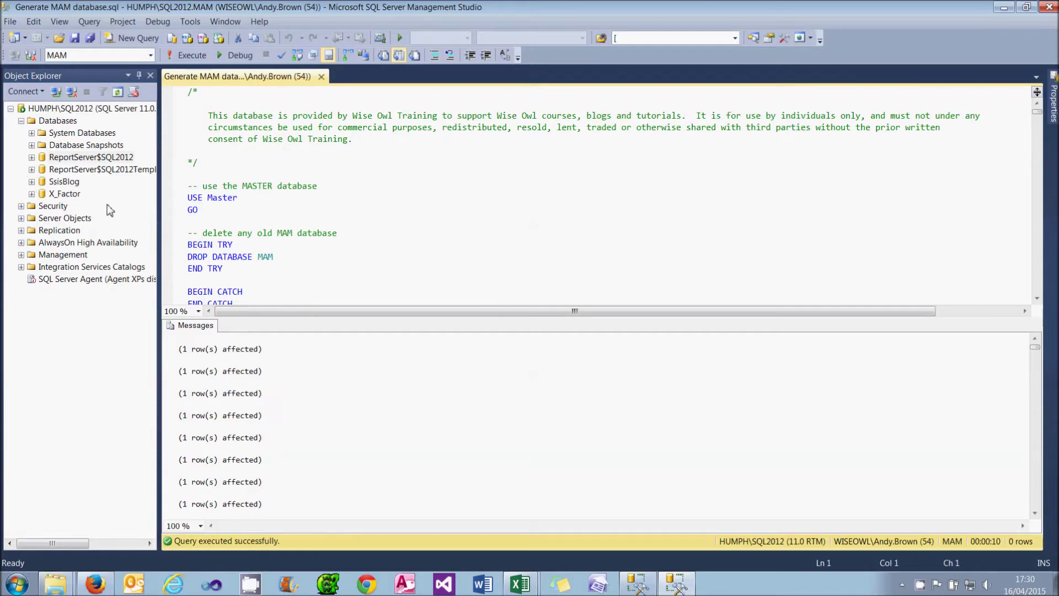
right_click(47, 122)
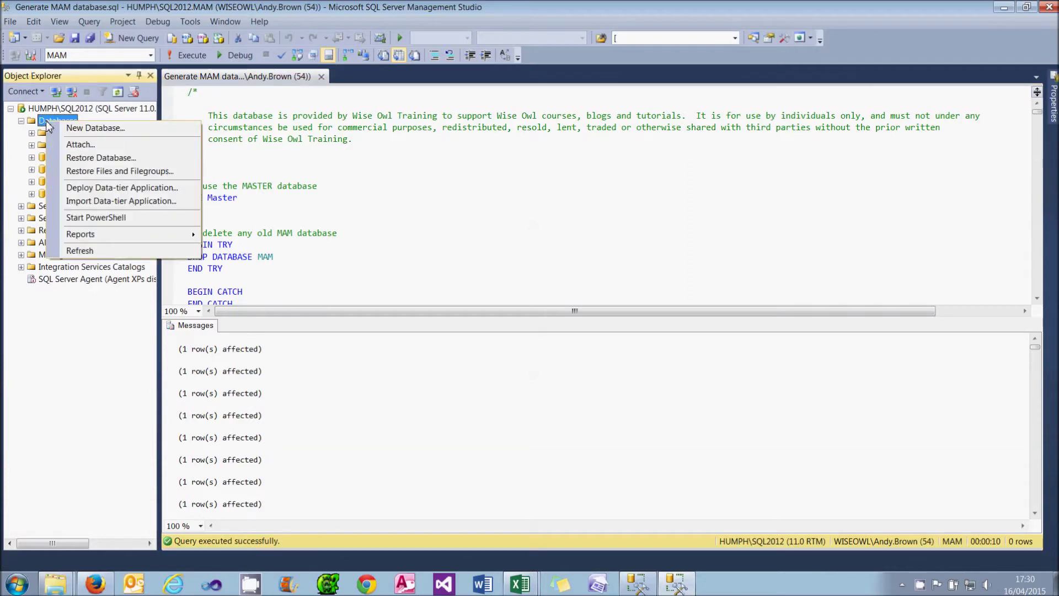
click(105, 253)
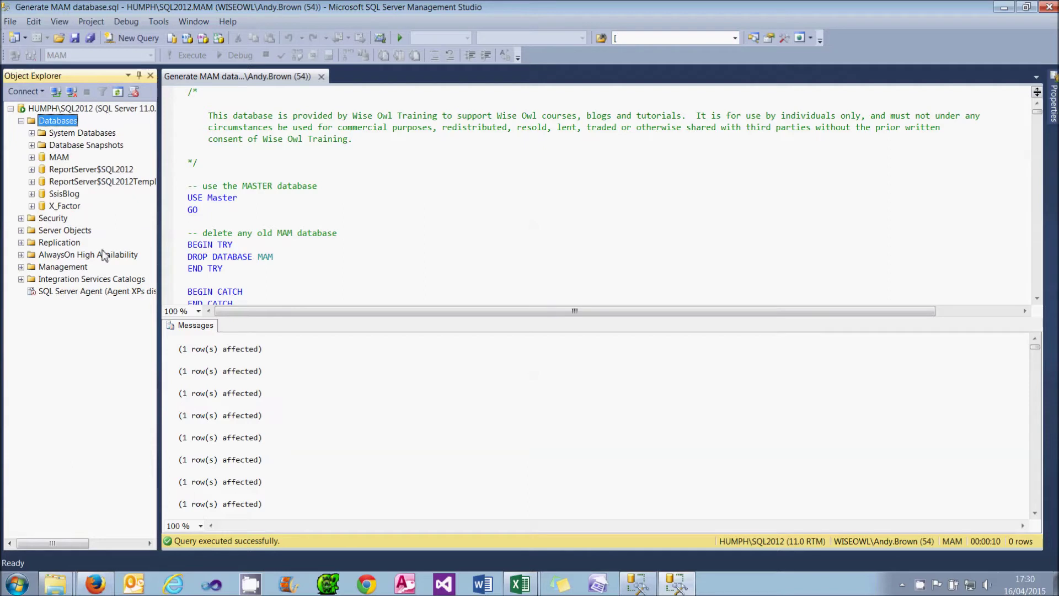
click(31, 158)
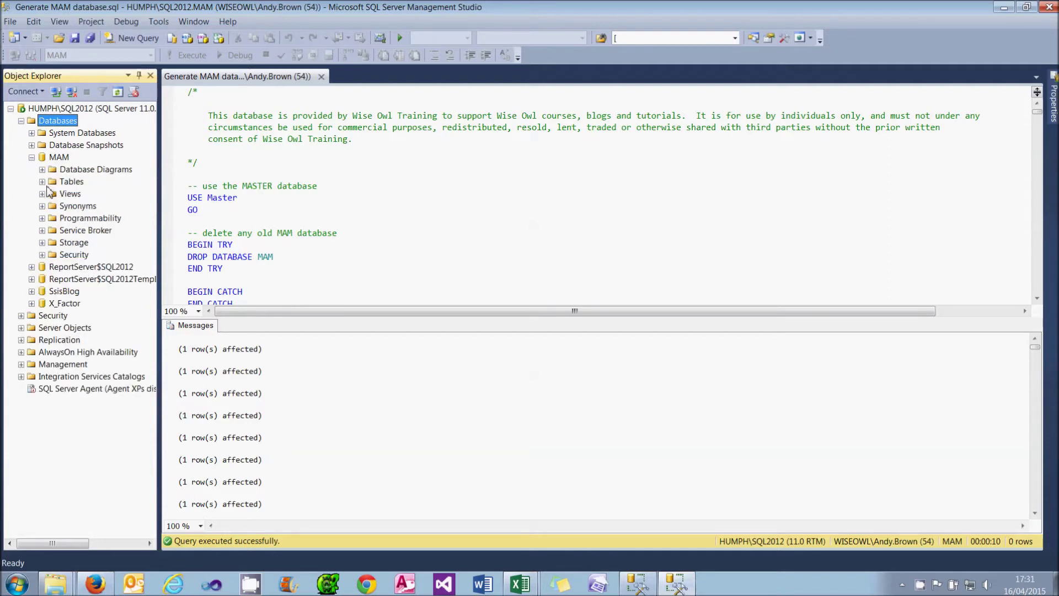
click(42, 182)
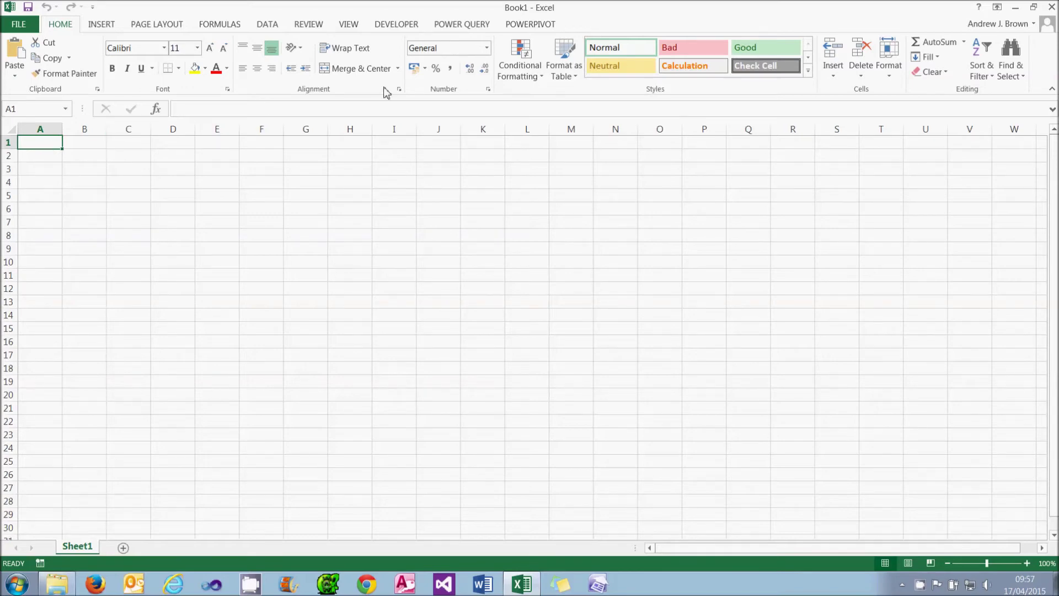
Open the PowerPivot for Excel Manage window for Book1, returning to it after a brief switch to Excel.
click(529, 29)
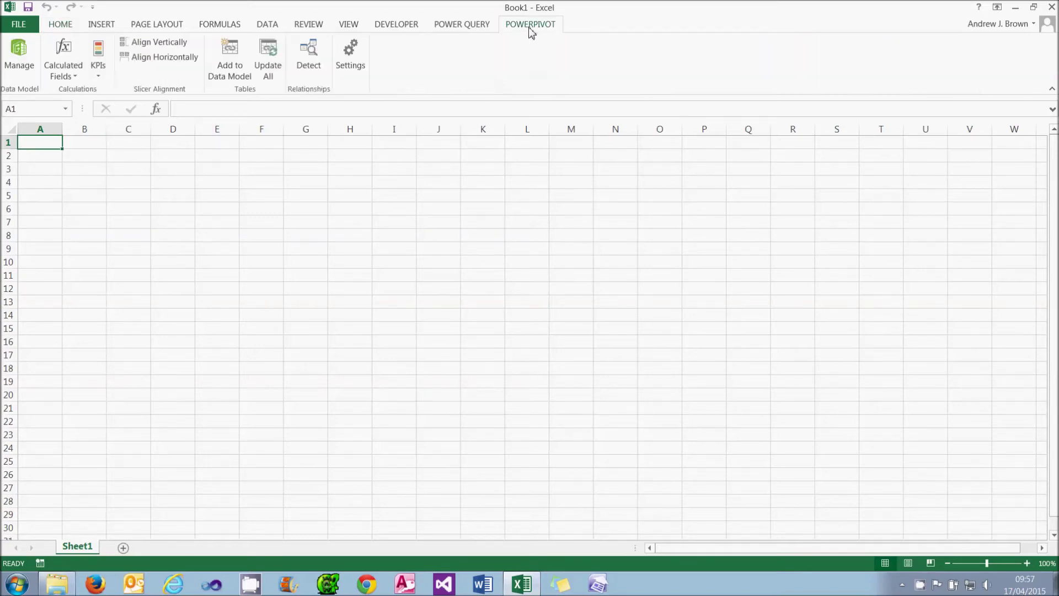
click(21, 57)
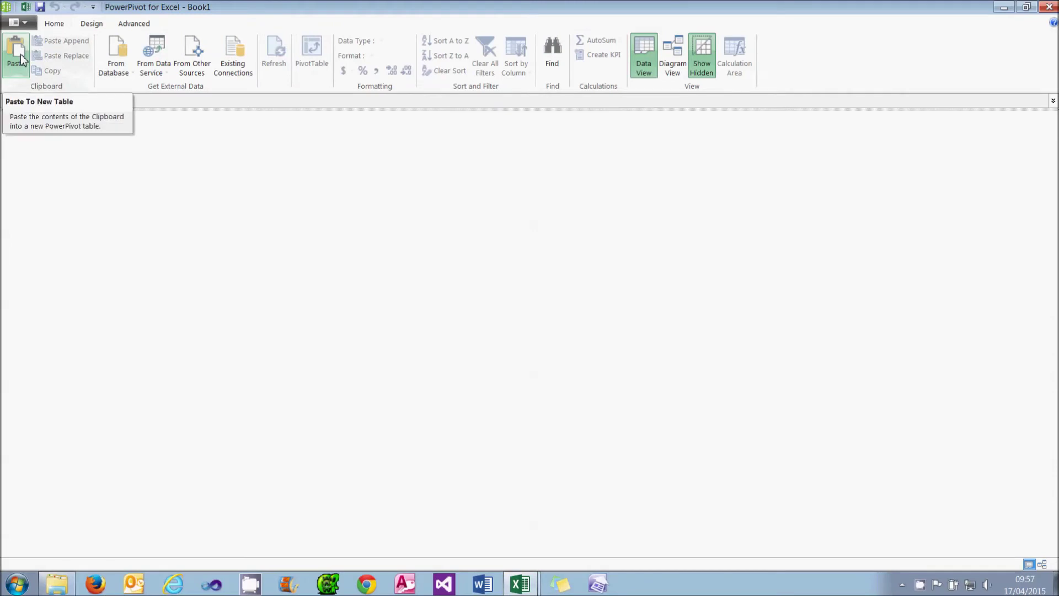
click(26, 7)
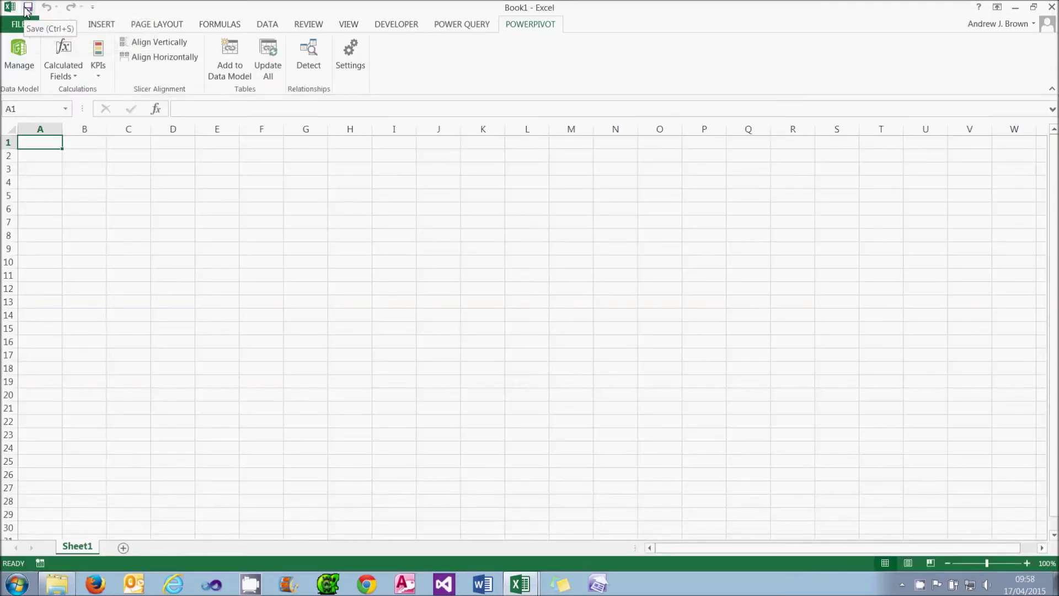
click(23, 60)
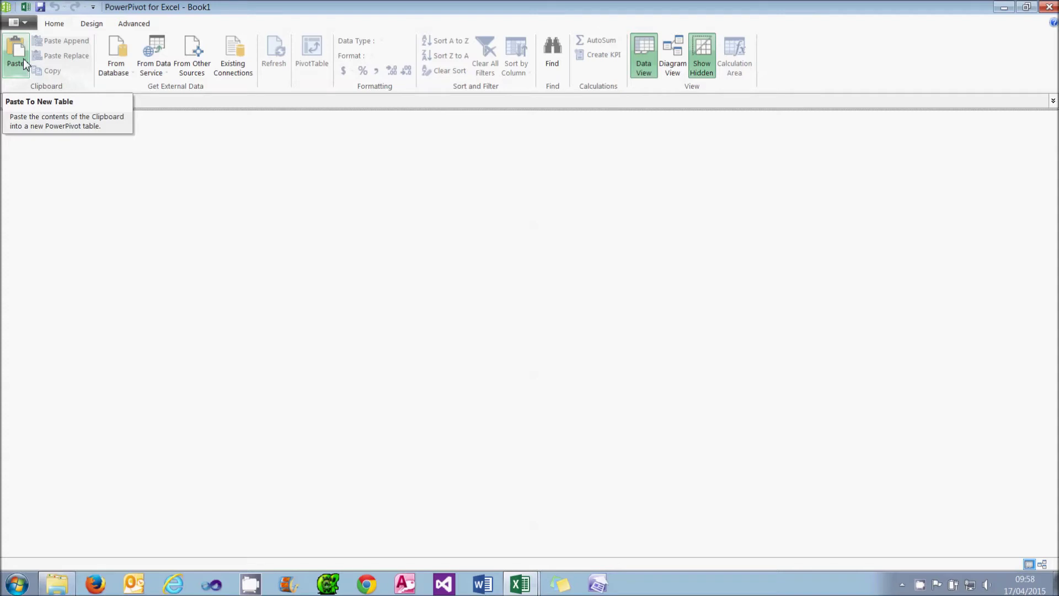
Connect a SQL Server import to server .\sql2012, database MAM, selecting from a list of tables.
click(127, 74)
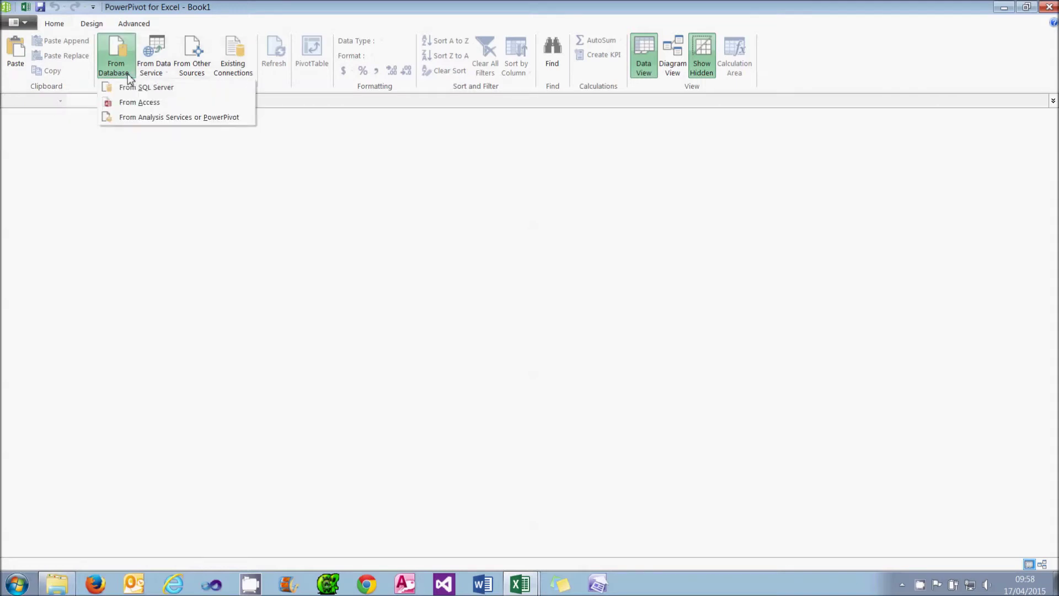
click(165, 88)
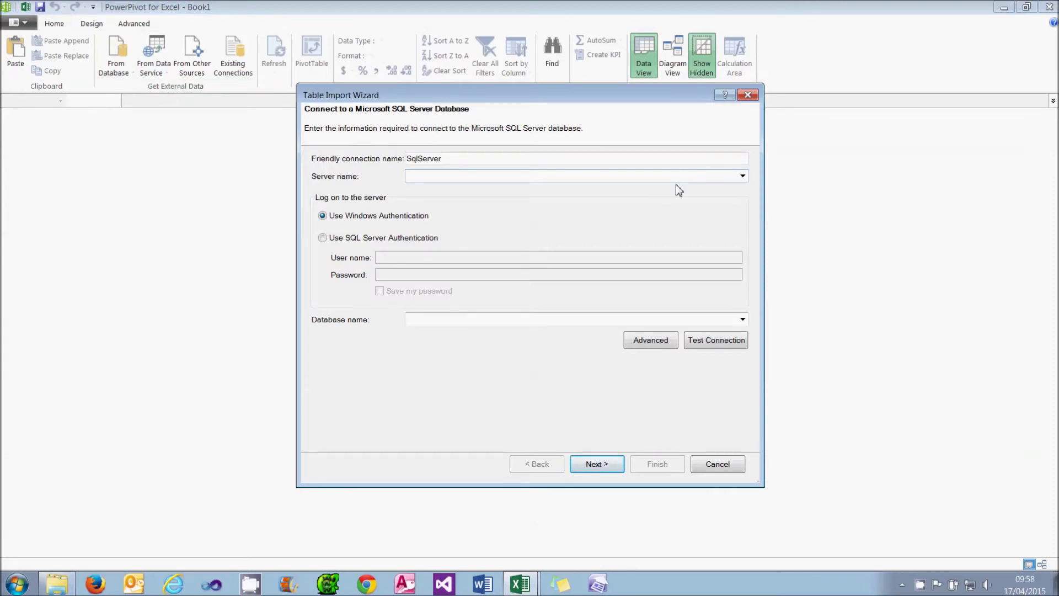
text(.\sql2012)
click(743, 320)
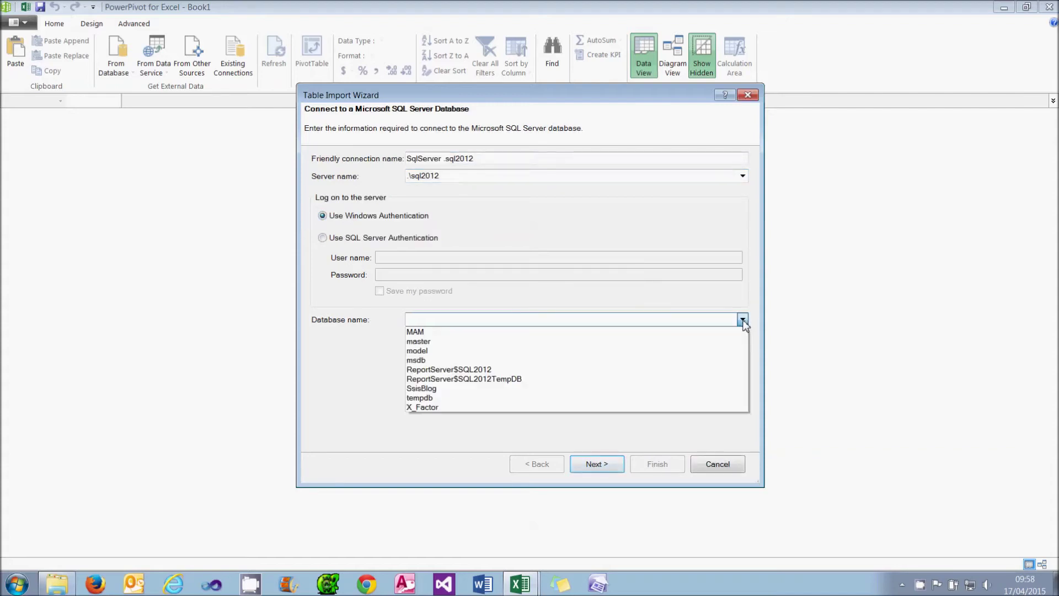
click(658, 334)
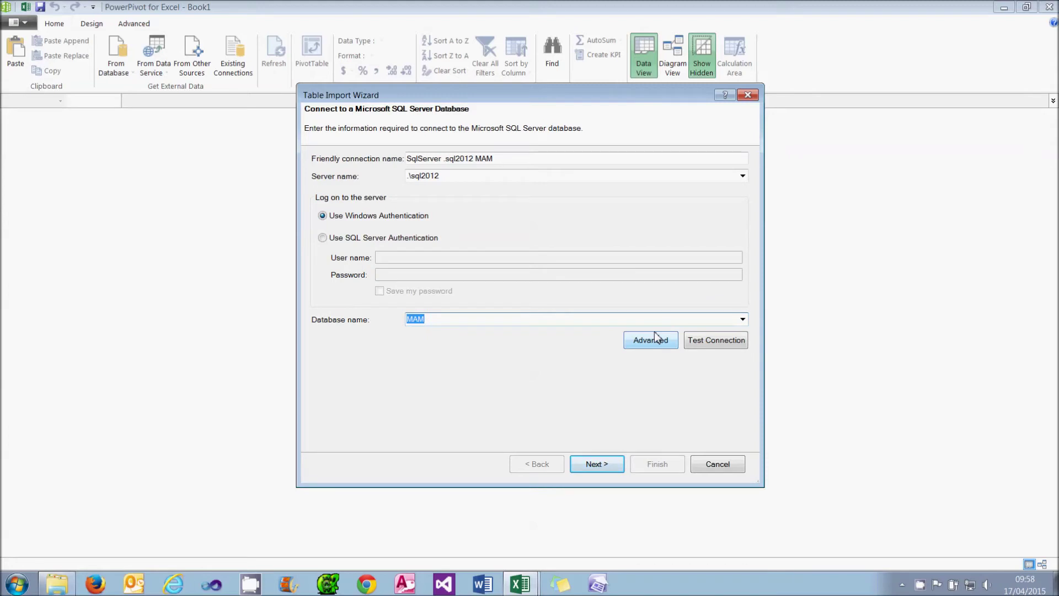
click(609, 465)
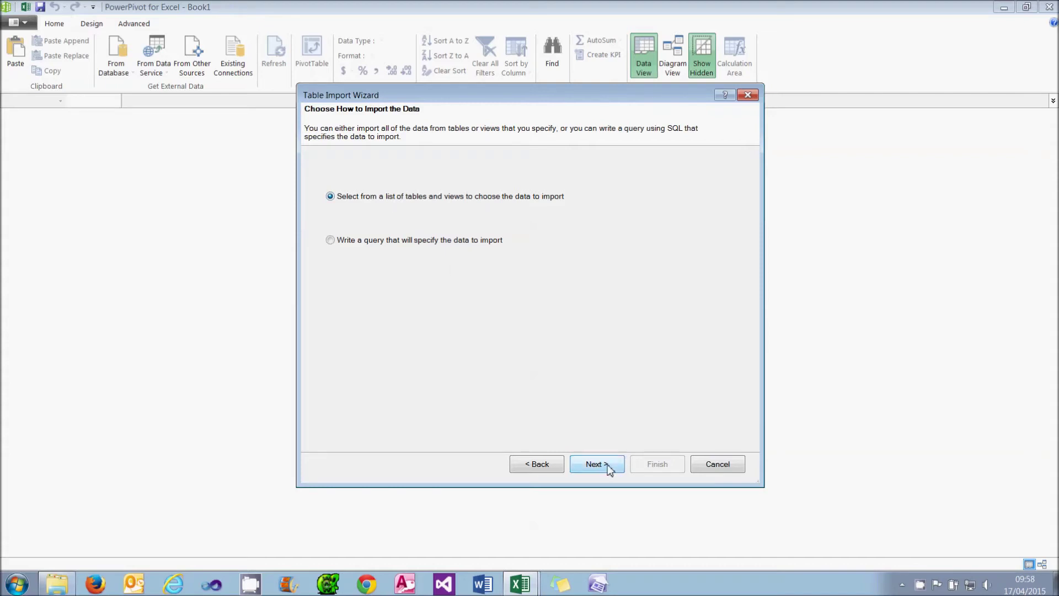
click(607, 465)
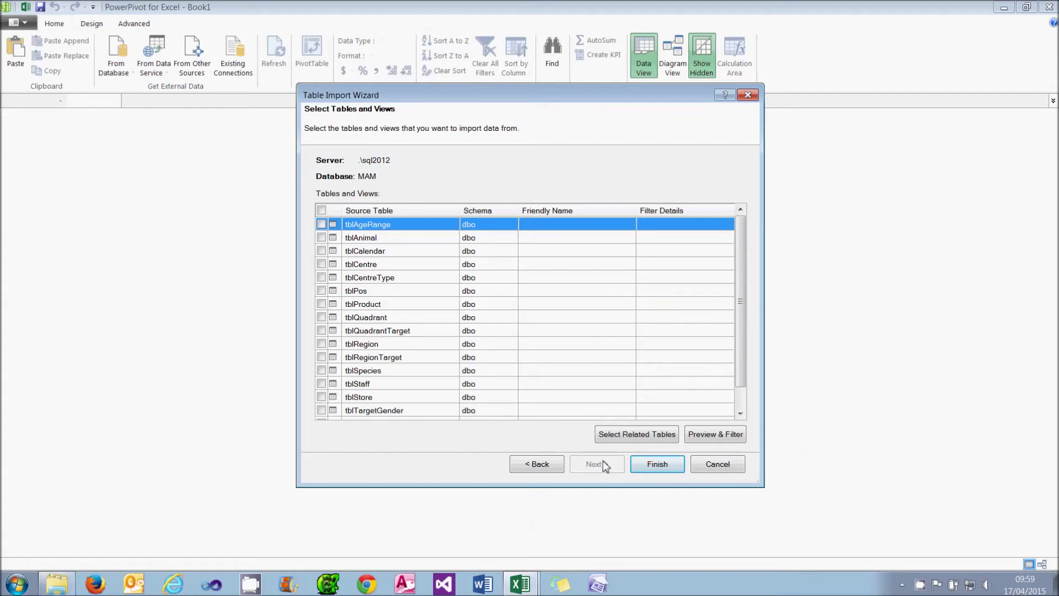
Import tblAnimal, tblProduct, tblSpecies and tblTransaction from MAM, 13,904 rows, and close the summary.
click(321, 238)
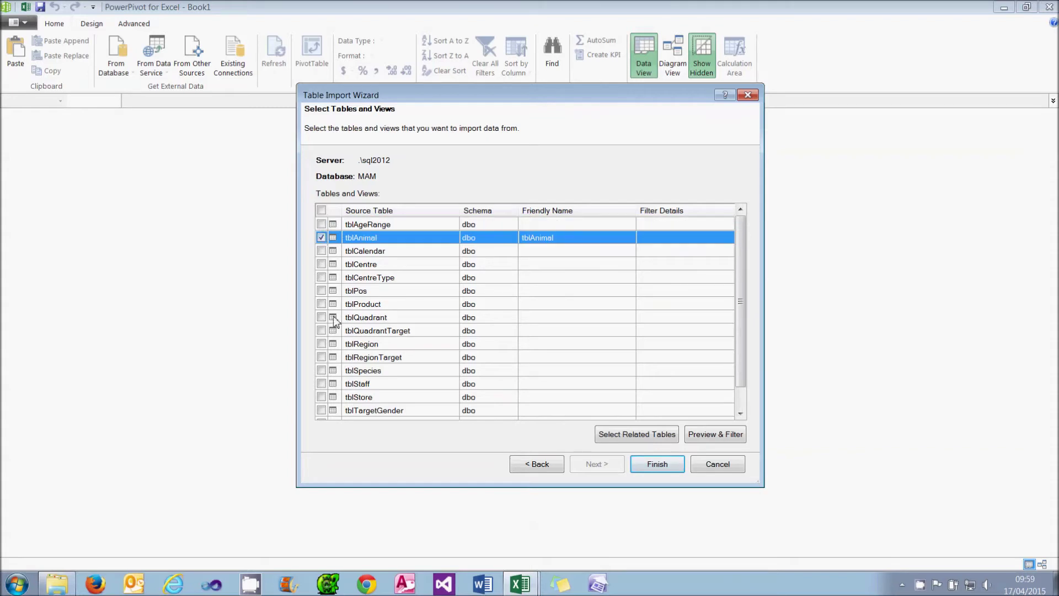
click(321, 304)
click(321, 370)
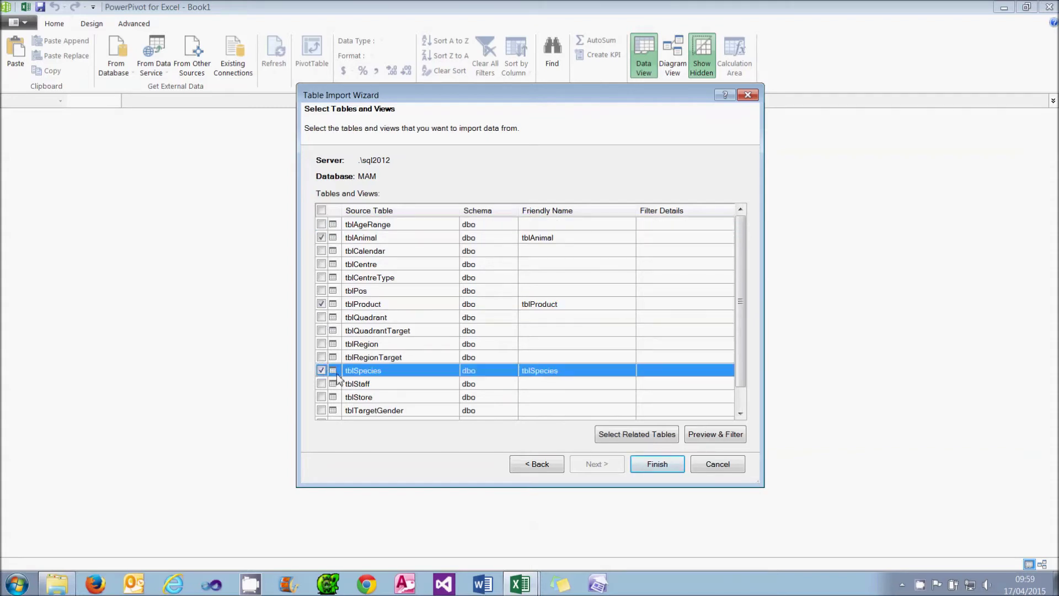
scroll(338, 397, down, 1)
click(321, 410)
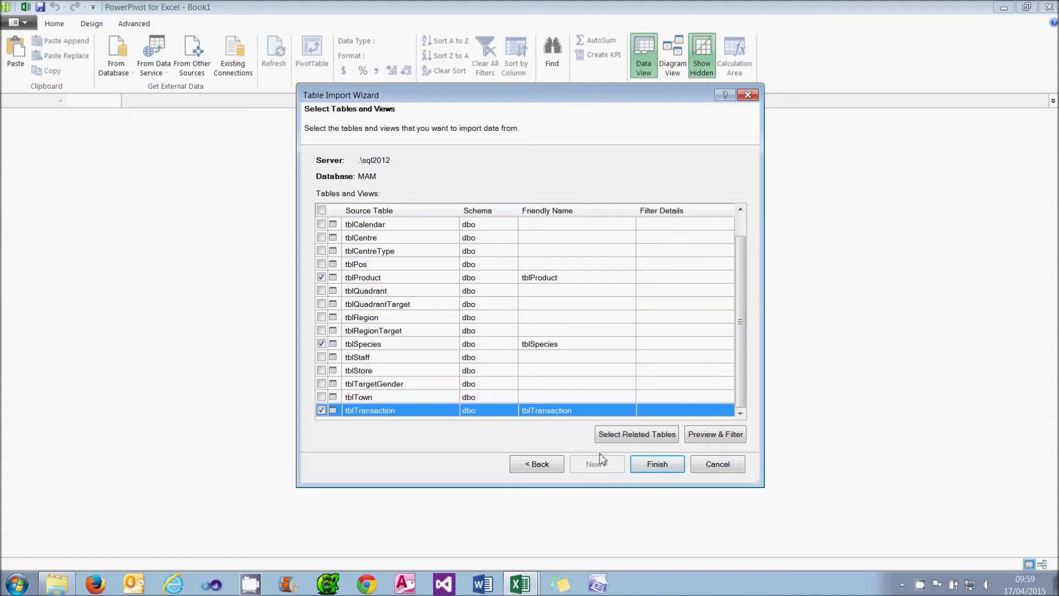
click(666, 468)
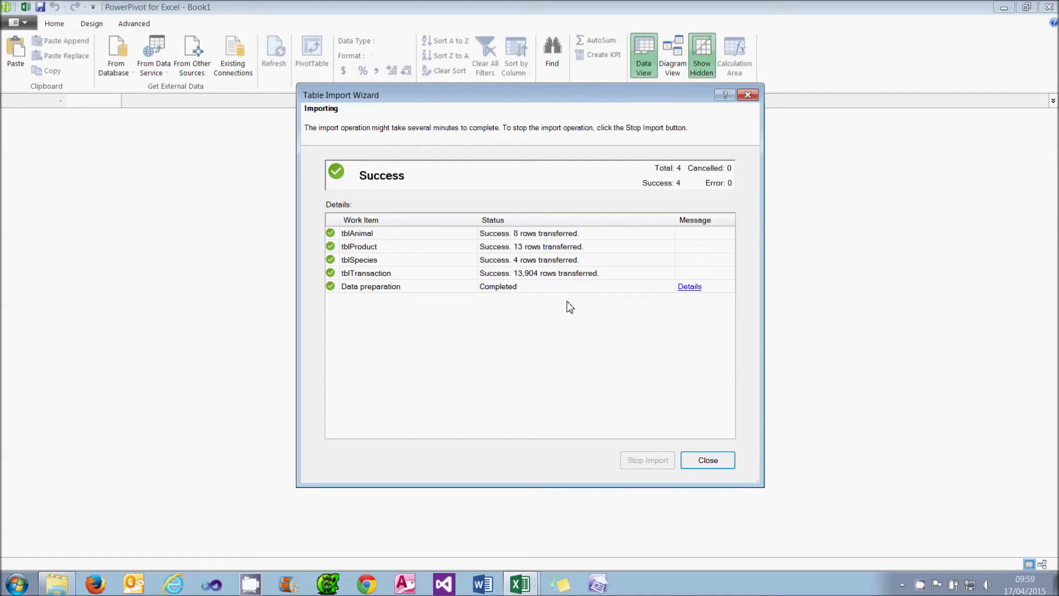
click(716, 466)
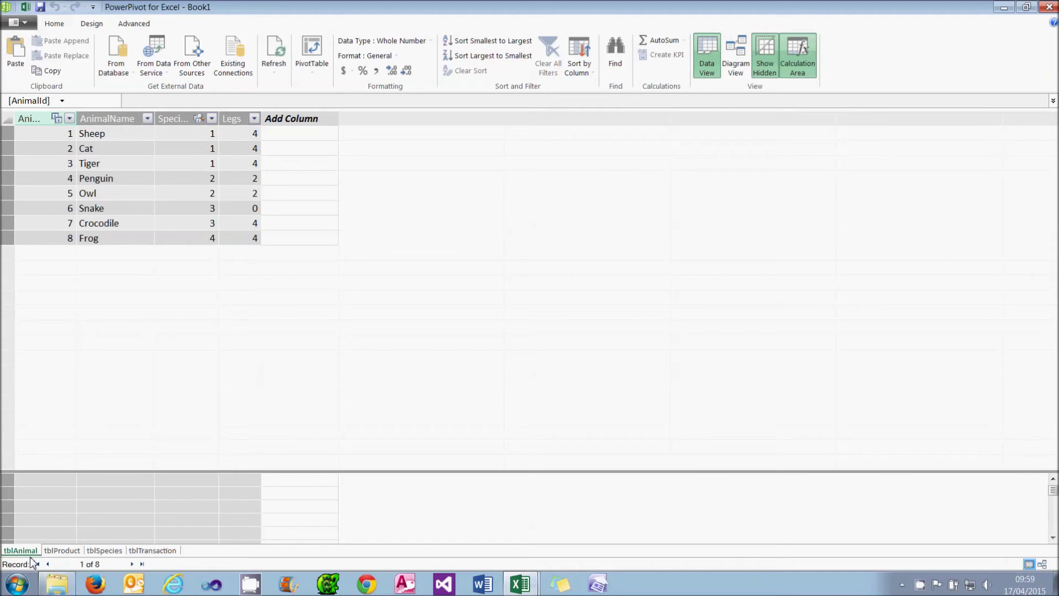
Review the imported tblProduct, tblSpecies and tblTransaction data.
click(58, 550)
click(104, 551)
click(154, 552)
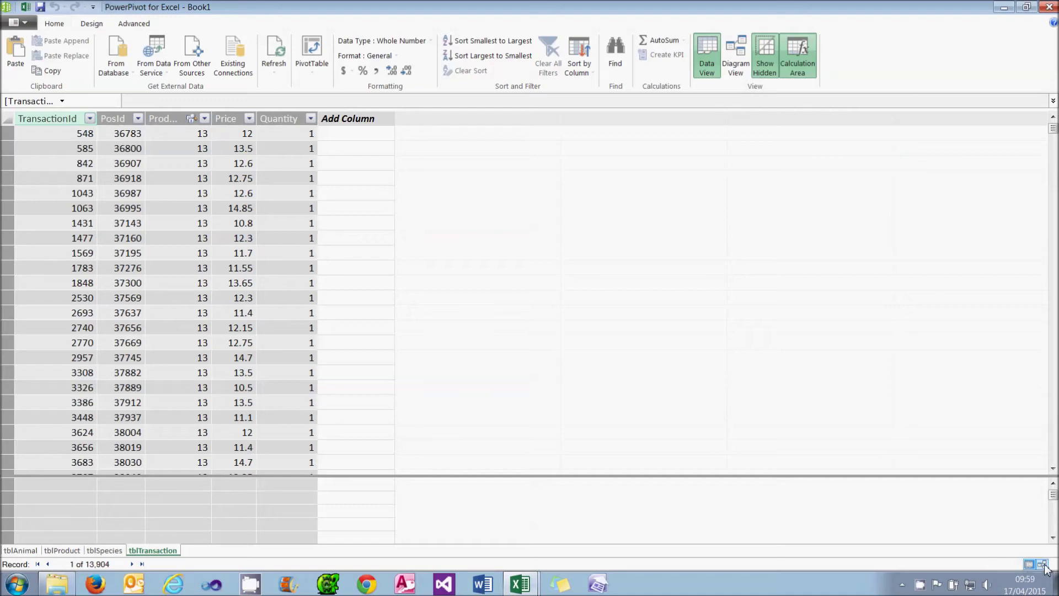
In Diagram View, move tblProduct and tblTransaction nearer their related tables.
click(737, 59)
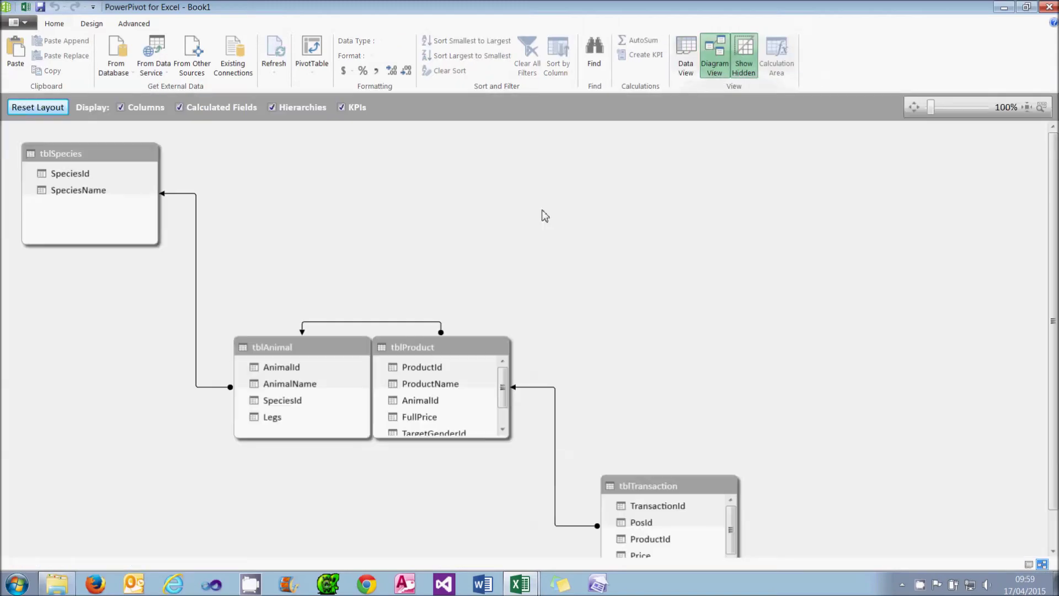
drag(458, 343, 499, 243)
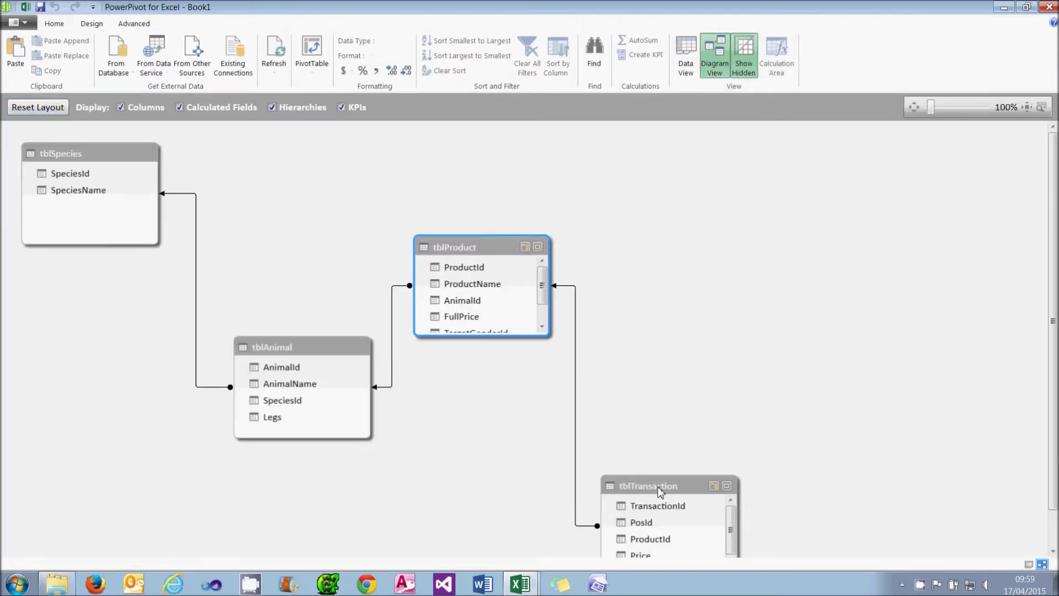
drag(659, 488, 667, 220)
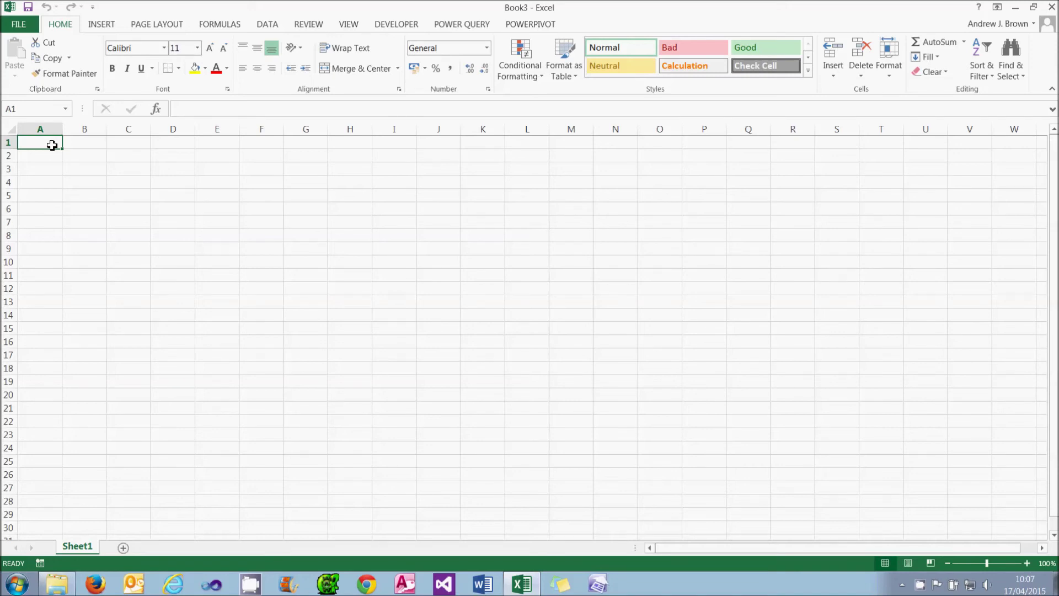
Set up an Excel-file import from C:\ajb files\MAM tables.xlsx, using the first row as column headers.
click(519, 29)
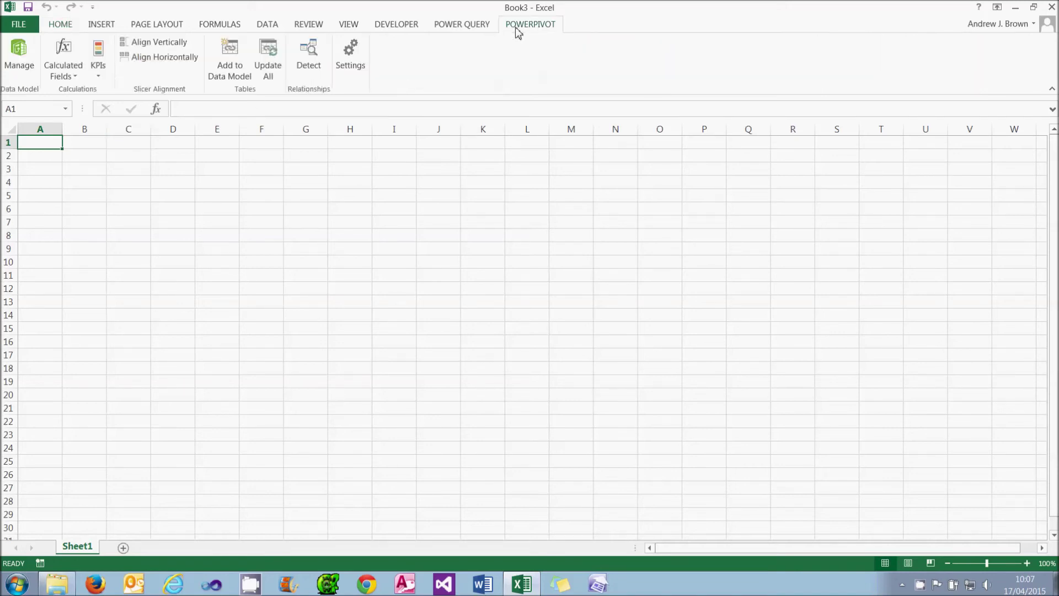
click(15, 66)
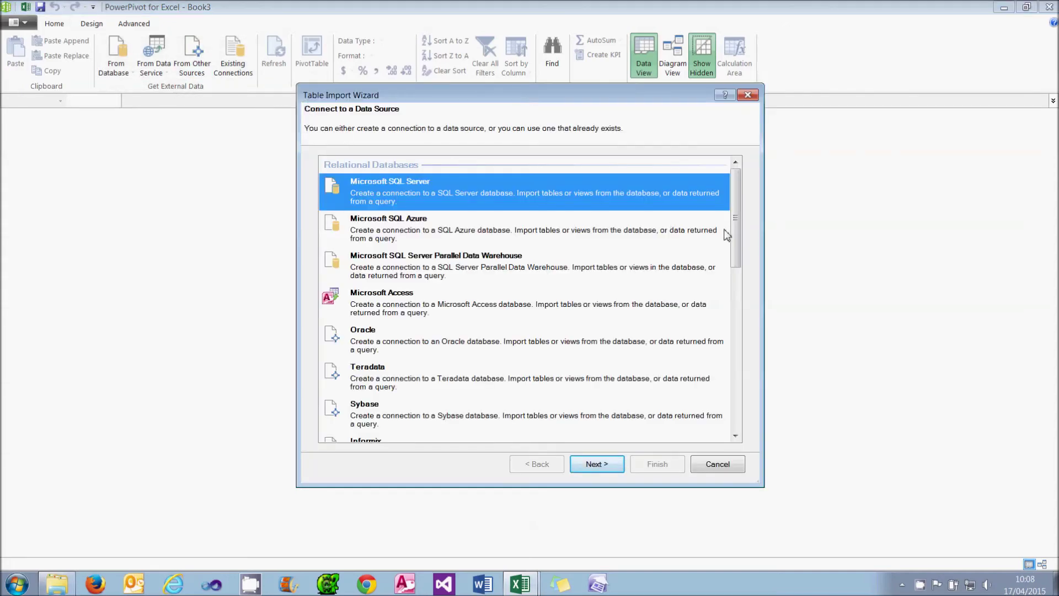
drag(733, 208, 726, 392)
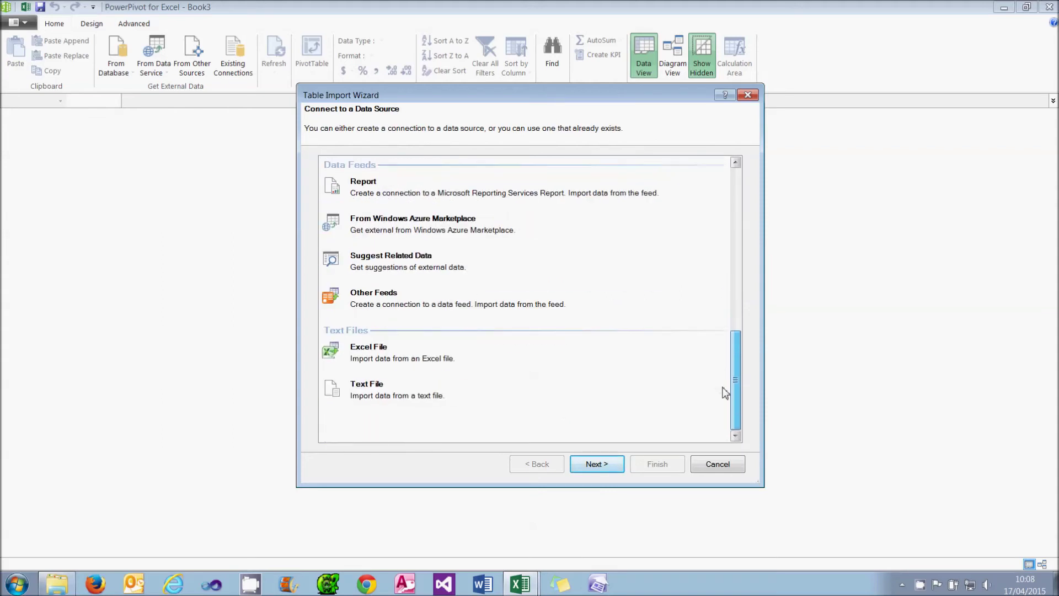
click(401, 350)
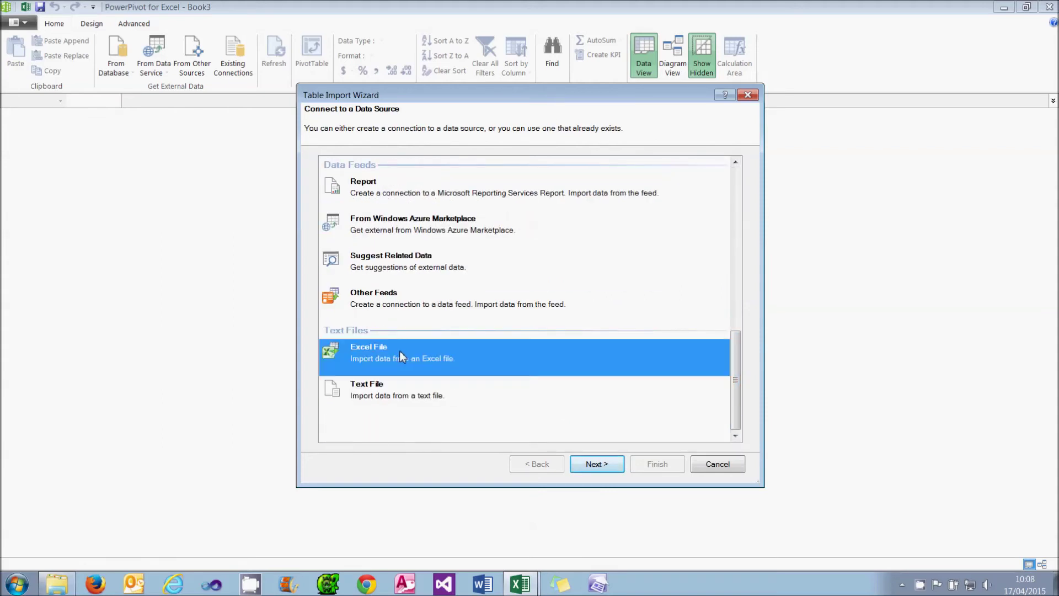
click(591, 468)
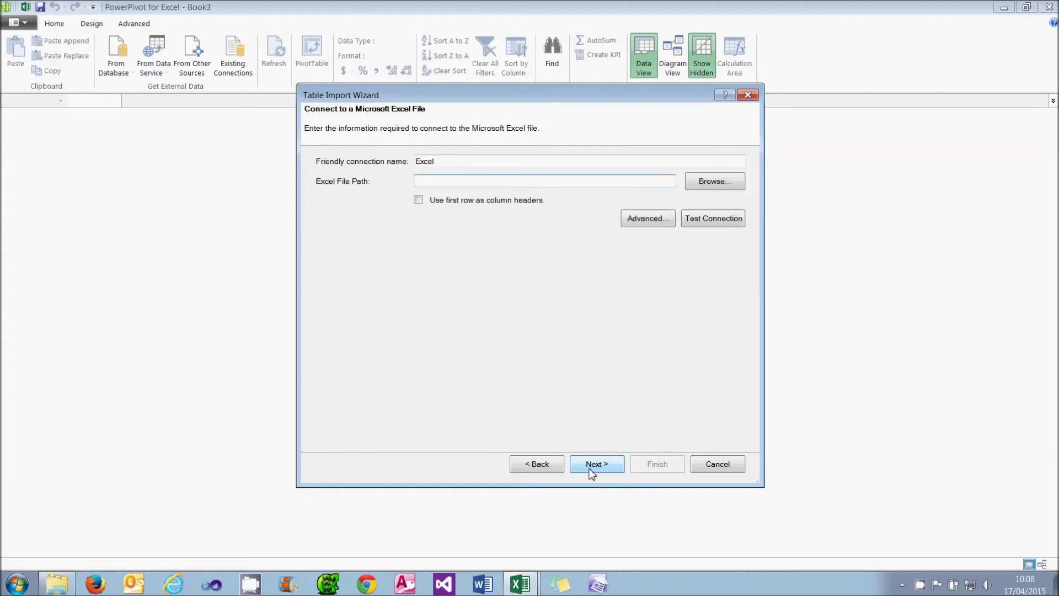
click(712, 185)
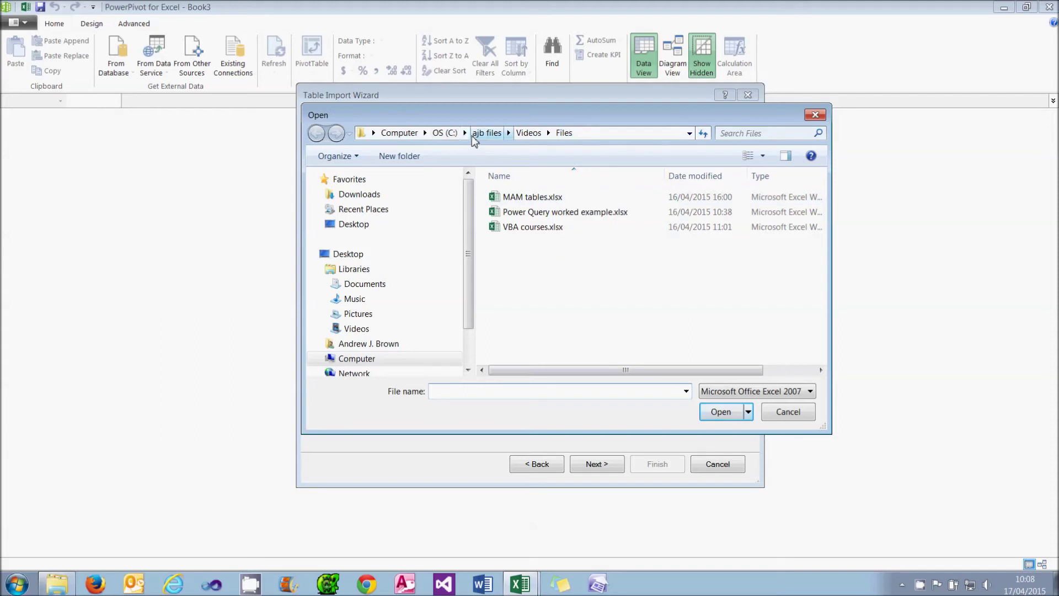
click(486, 133)
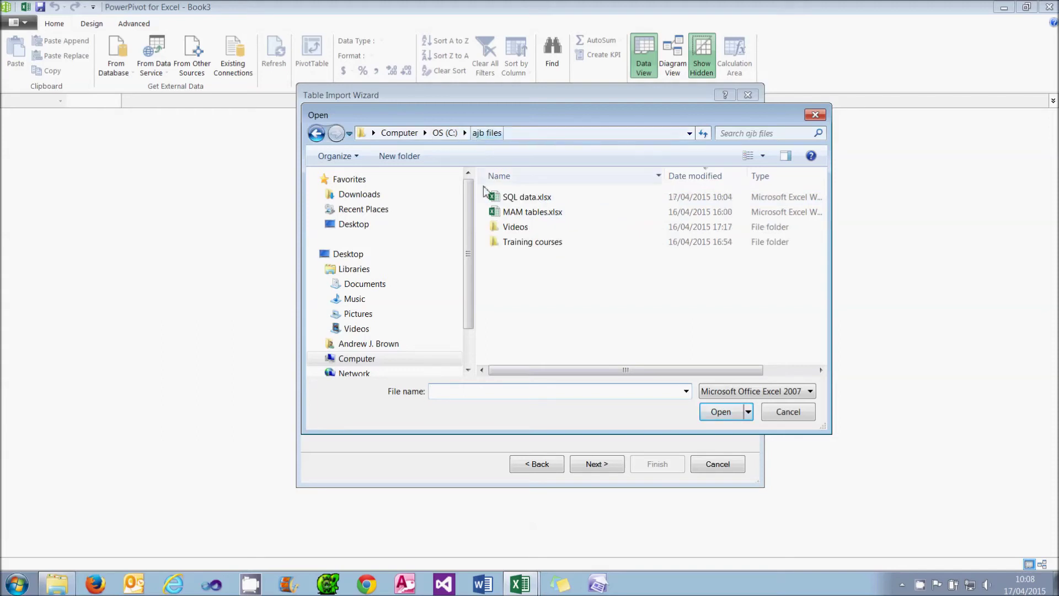
double_click(530, 214)
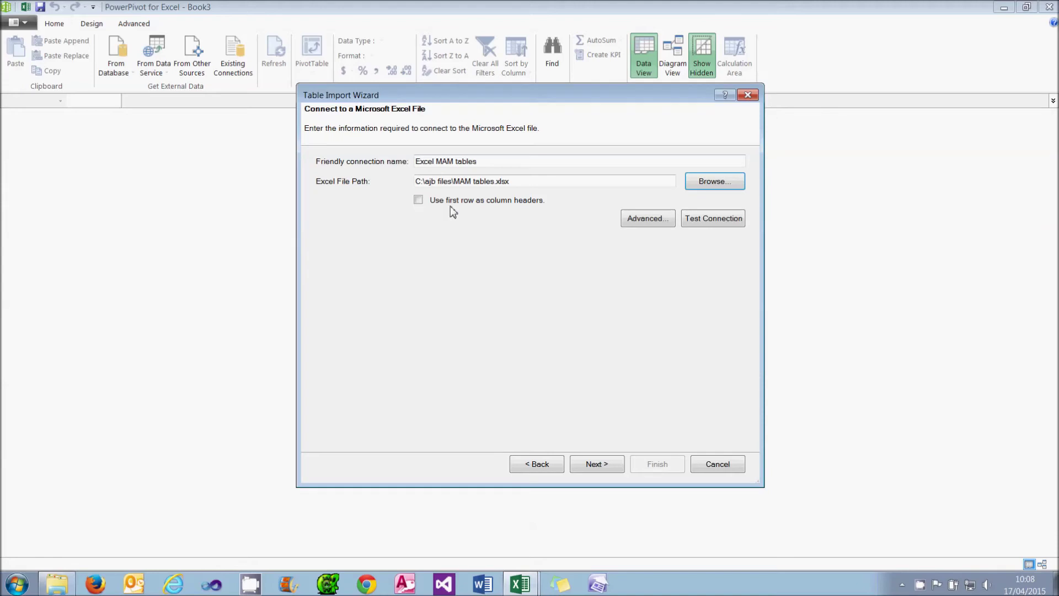
click(418, 200)
Import the tblAnimal$, tblProduct$, tblSpecies$ and tblTransaction$ sheets and dismiss the import summary.
click(607, 464)
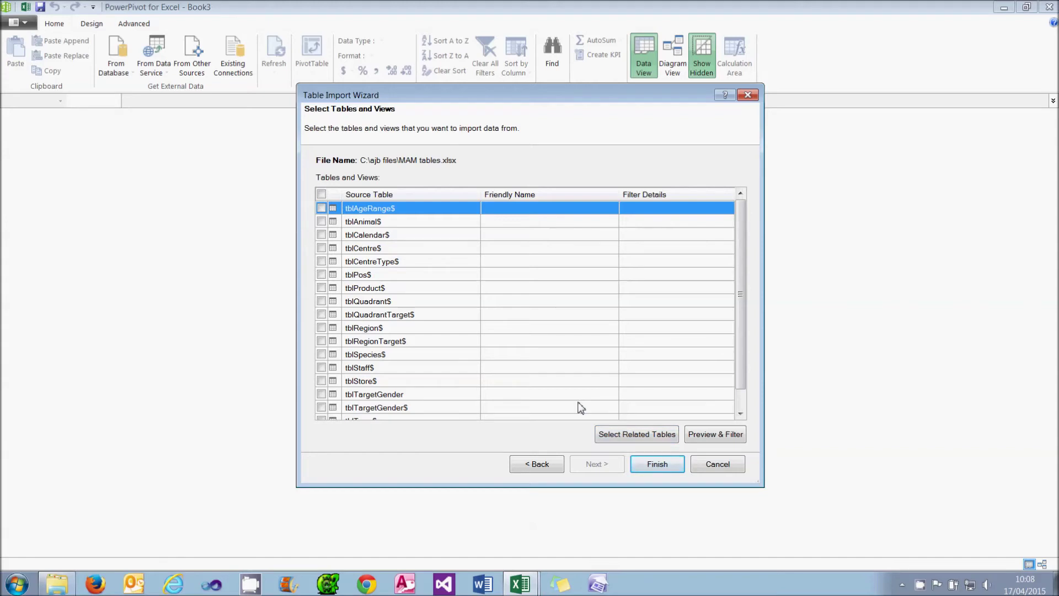
click(321, 221)
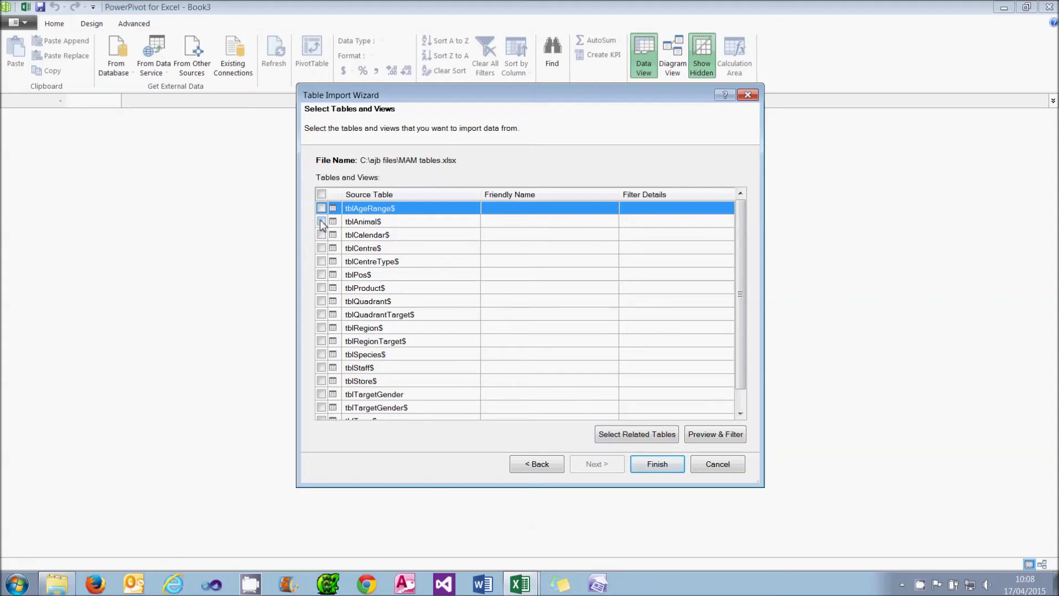
click(322, 288)
click(321, 354)
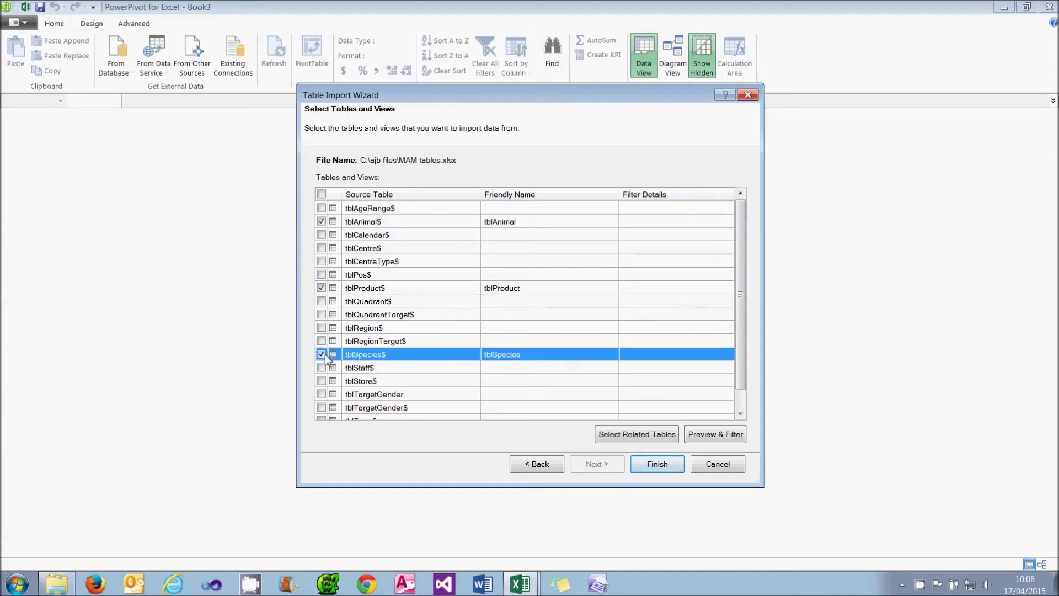
scroll(345, 413, down, 1)
click(321, 407)
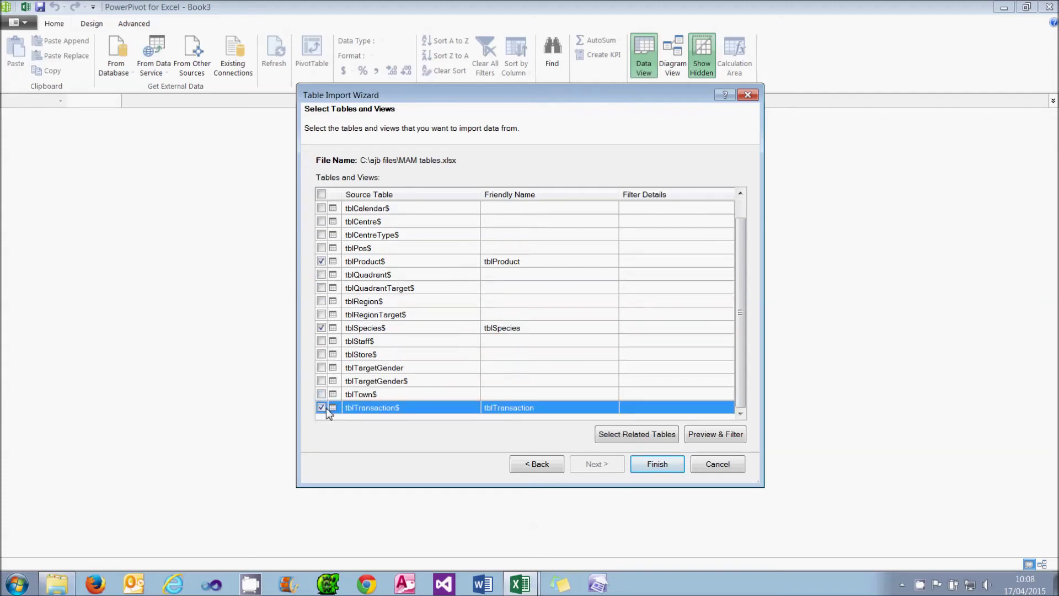
click(657, 463)
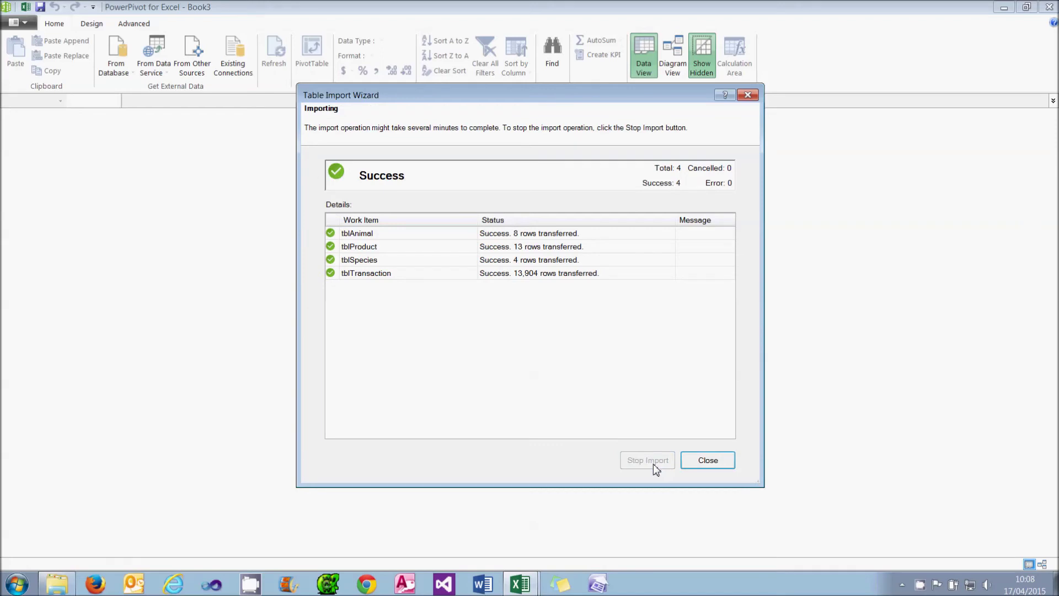
click(702, 461)
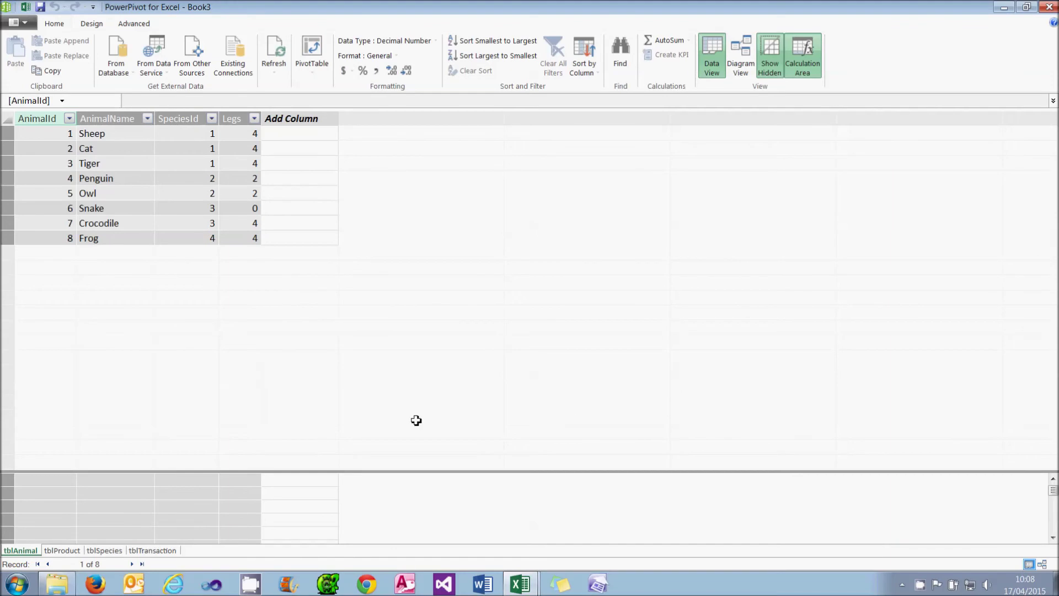
Review the imported tblProduct, tblSpecies and tblTransaction data.
click(68, 550)
click(103, 550)
click(147, 552)
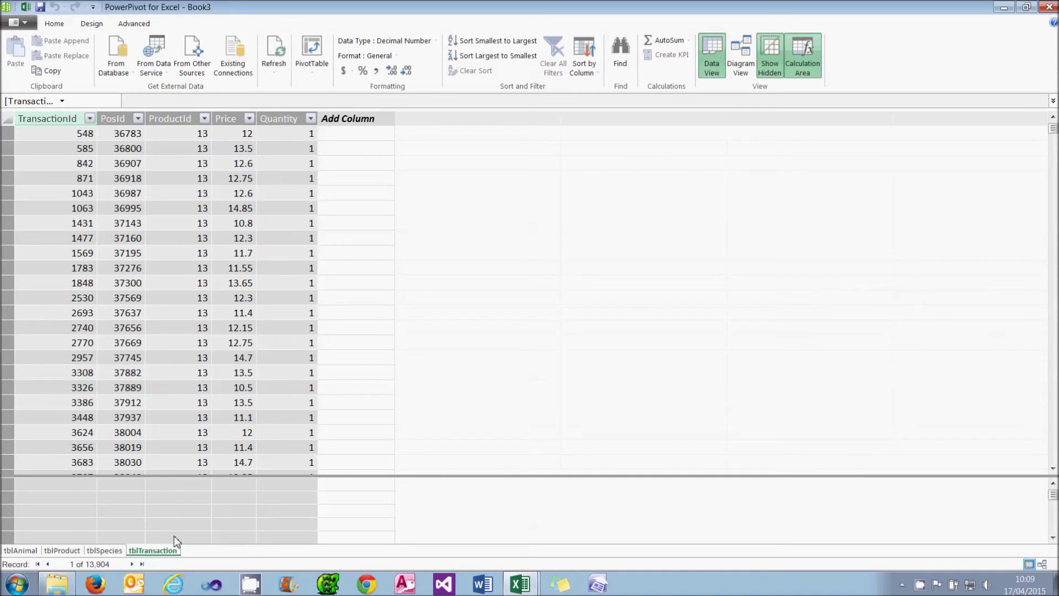
In Diagram View with hidden items shown, arrange tblTransaction, tblProduct, tblAnimal, tblSpecies left to right.
click(739, 67)
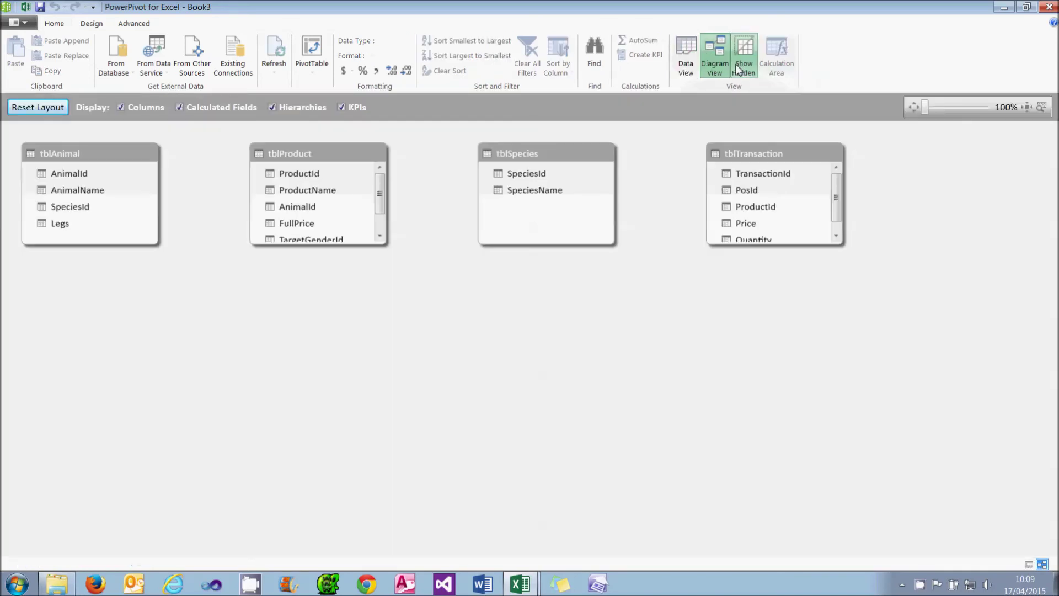
click(739, 68)
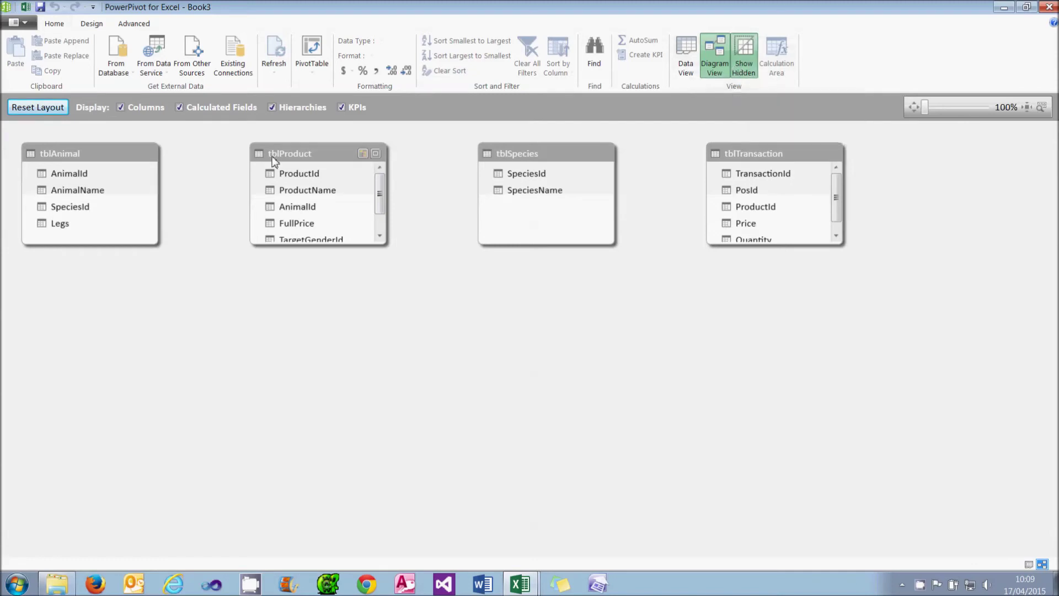
drag(112, 159, 492, 288)
drag(755, 161, 101, 166)
drag(530, 161, 724, 173)
drag(482, 280, 524, 177)
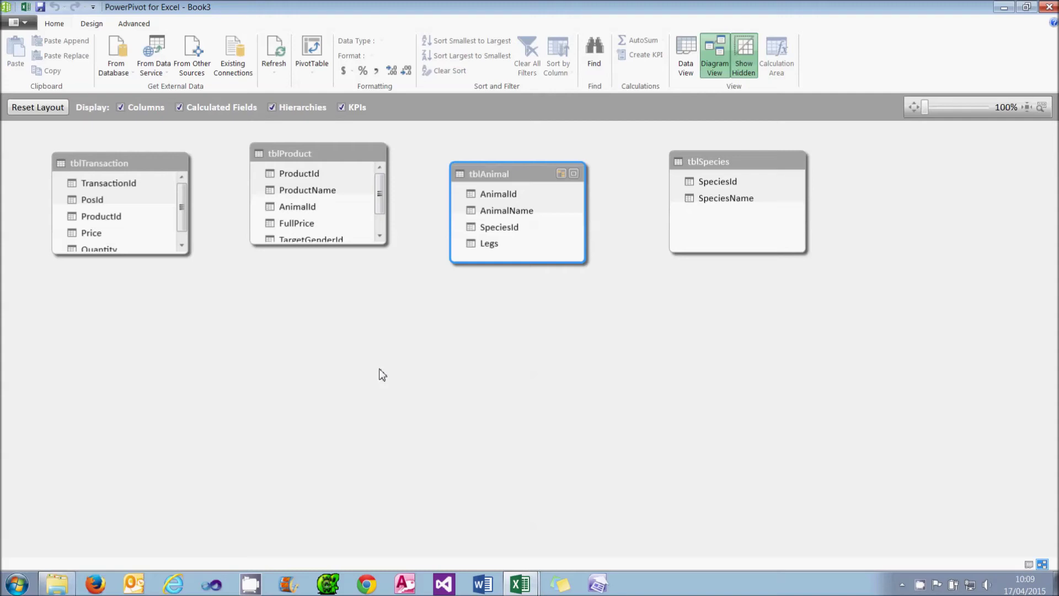
Link ProductId from tblTransaction to tblProduct, AnimalId to tblAnimal, and SpeciesId to tblSpecies.
click(120, 221)
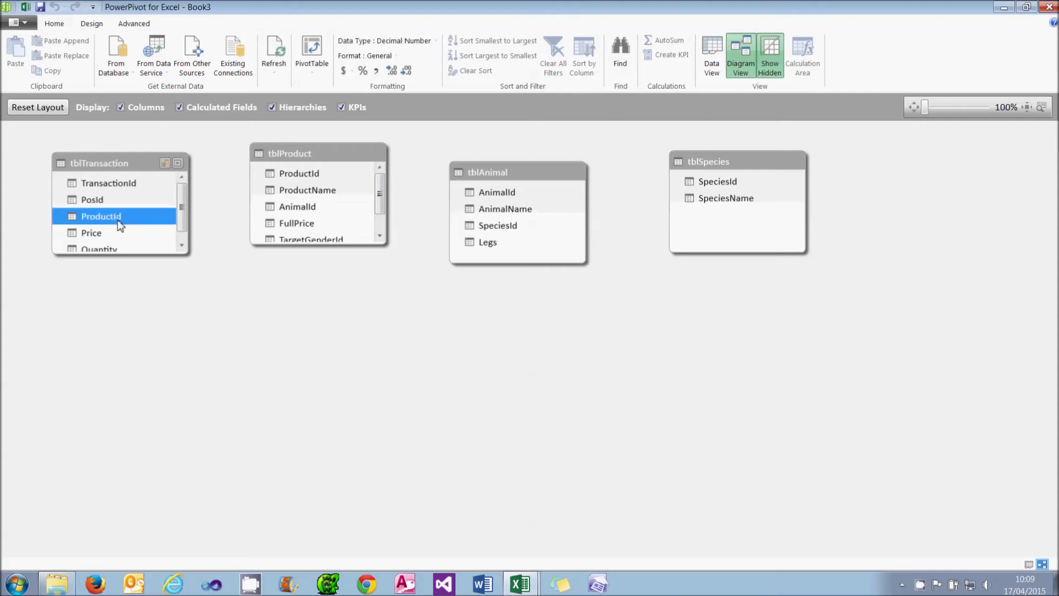
drag(118, 221, 274, 174)
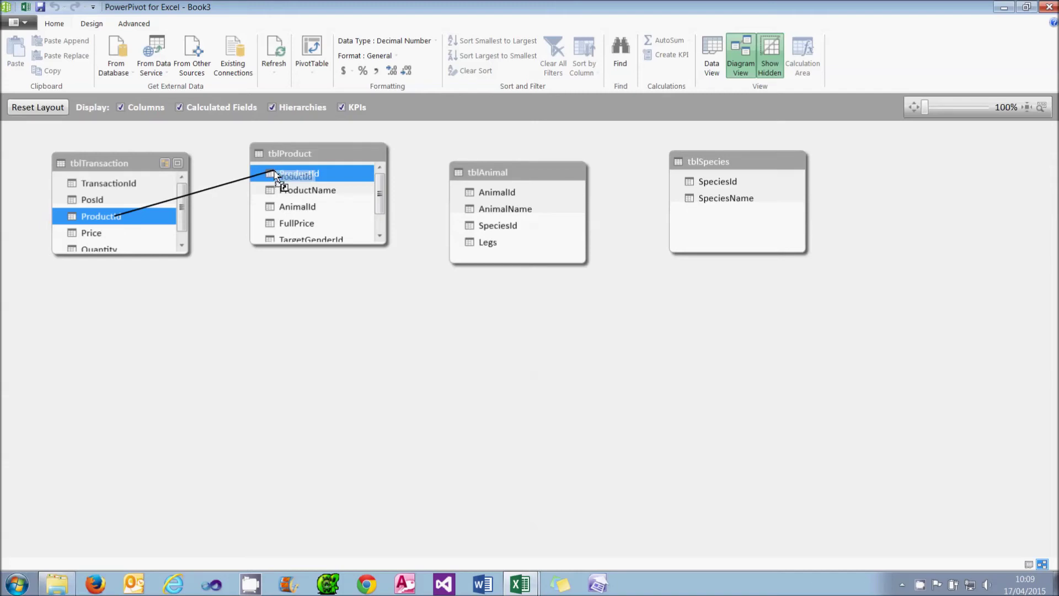
drag(275, 174, 274, 174)
drag(304, 210, 711, 186)
click(512, 226)
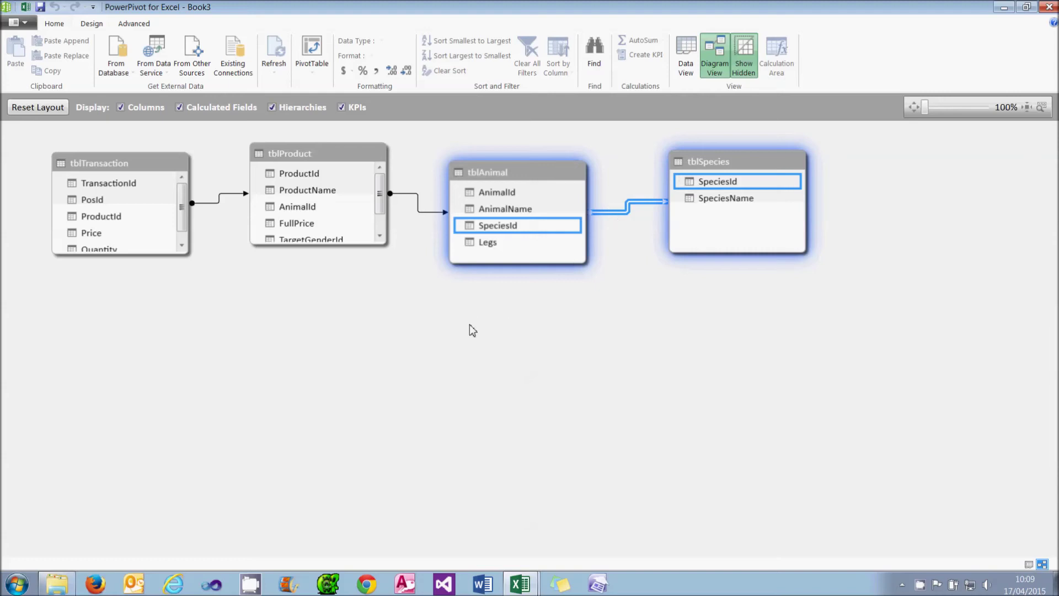
click(317, 224)
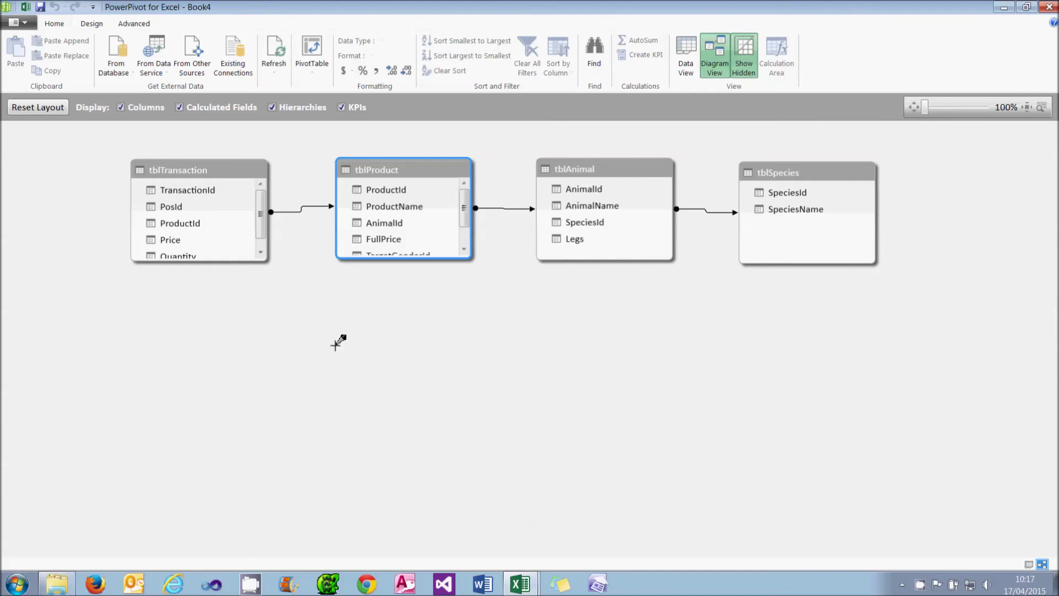
Start an ordinary Insert PivotTable from the worksheet, then cancel it.
click(25, 7)
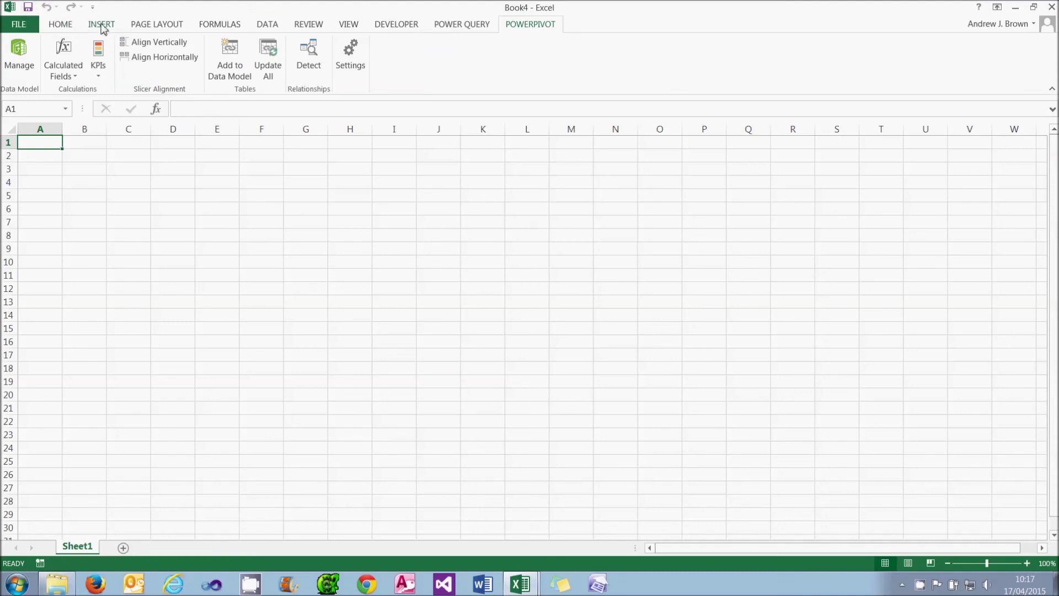
click(101, 28)
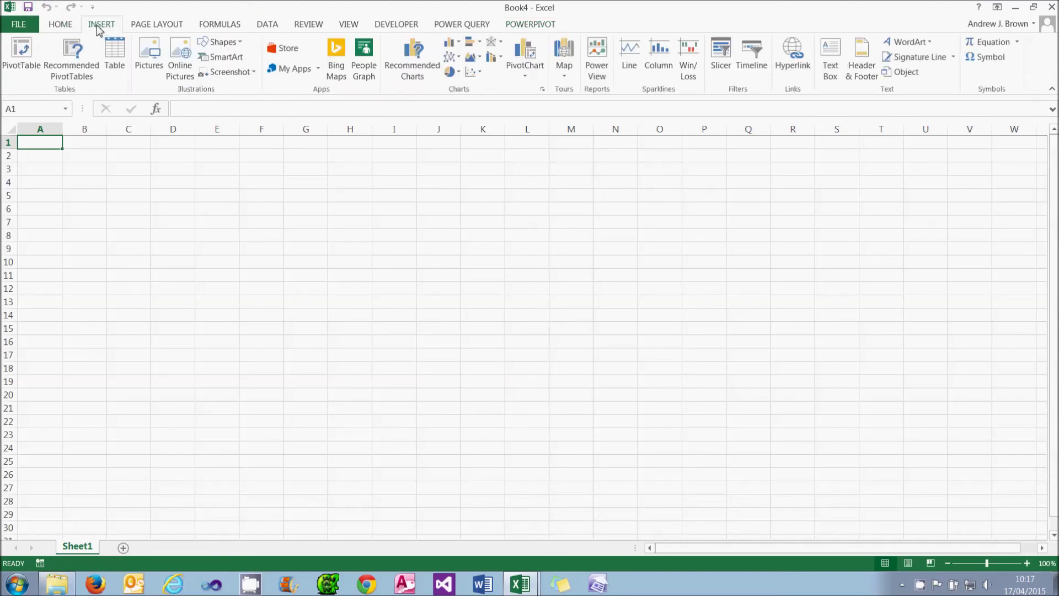
click(29, 60)
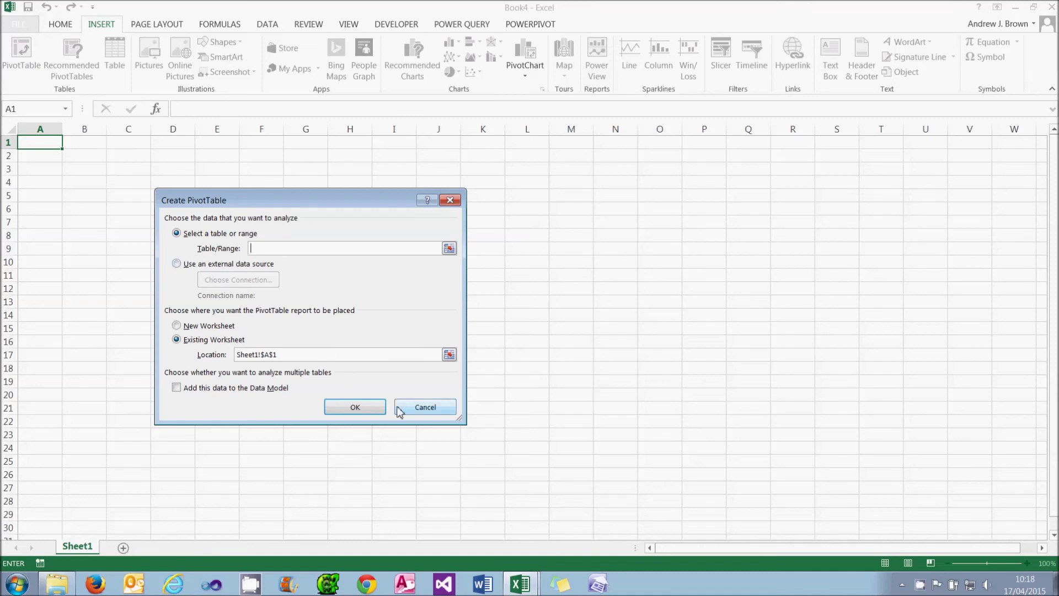
click(417, 411)
From the PowerPivot Manage window, create a PivotTable on a new worksheet.
click(549, 28)
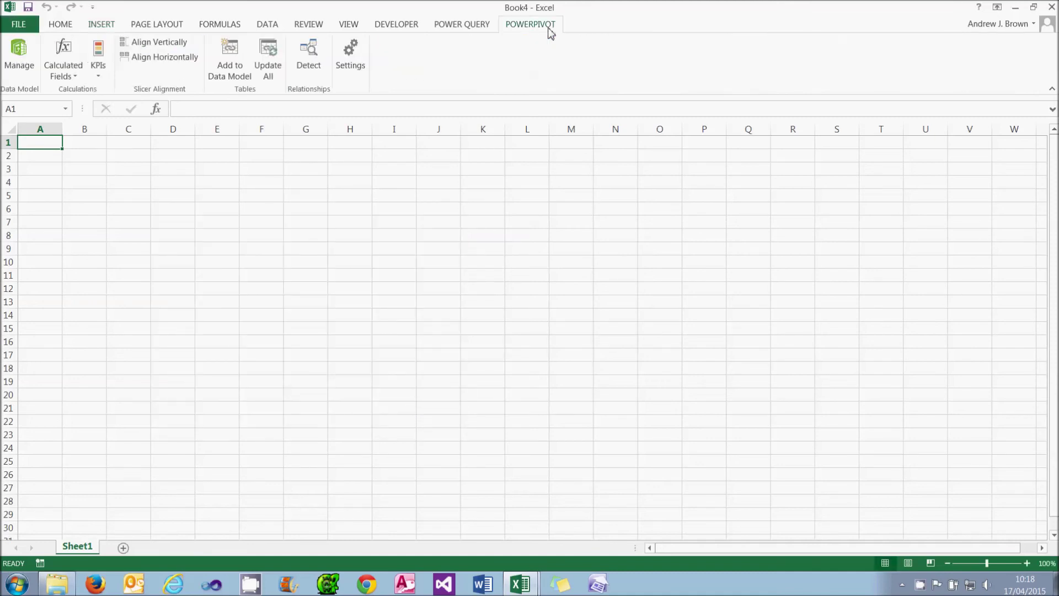
click(21, 55)
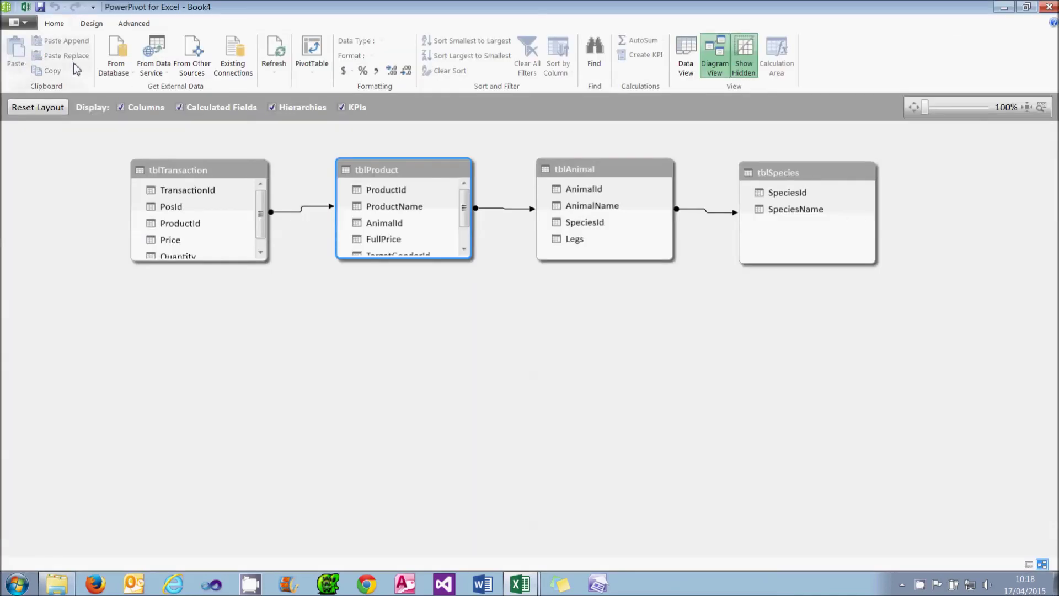
click(311, 78)
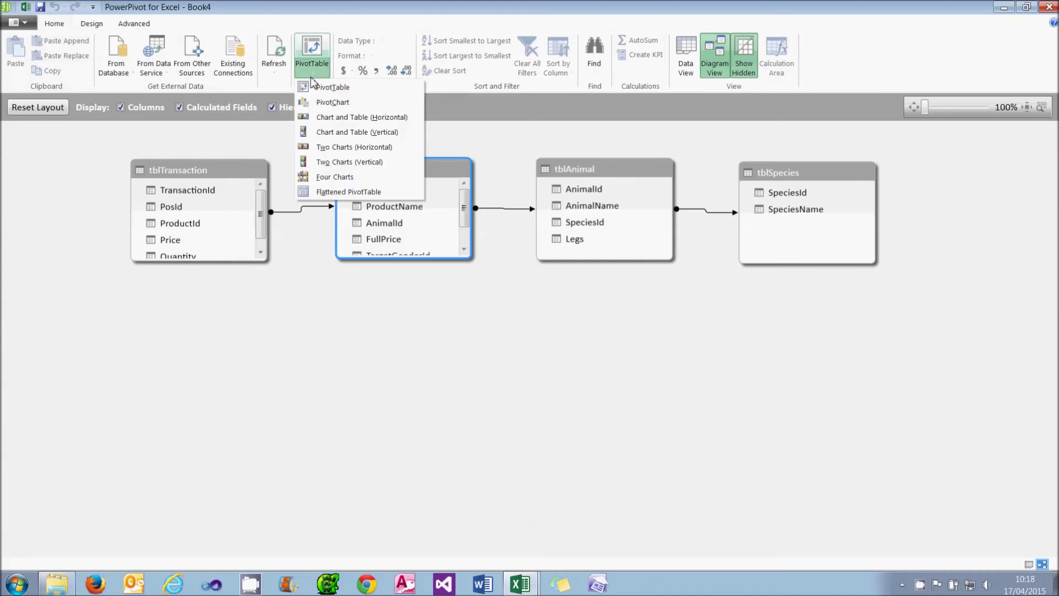
click(358, 89)
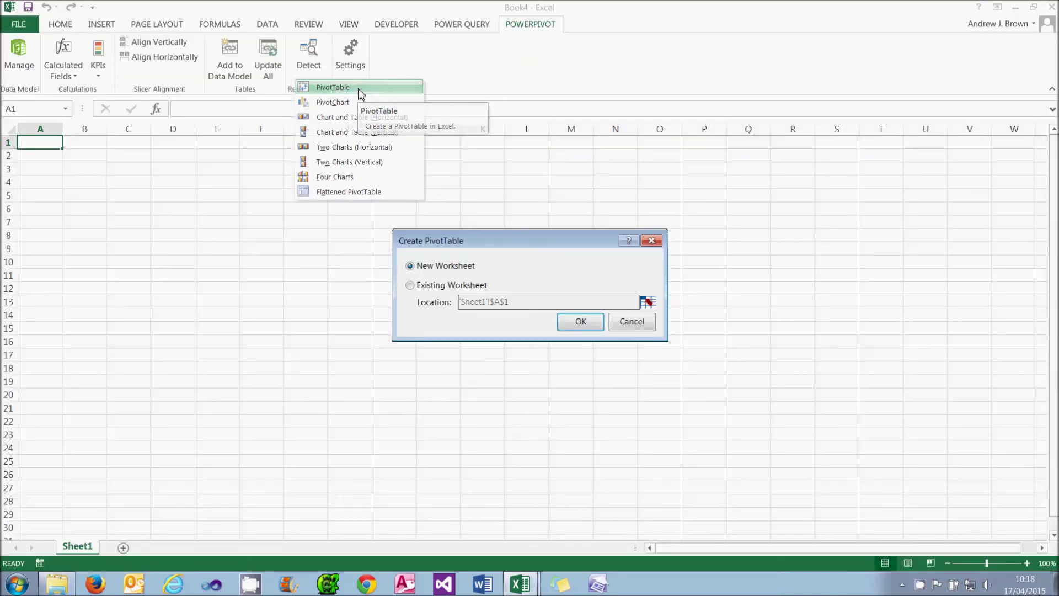
click(564, 325)
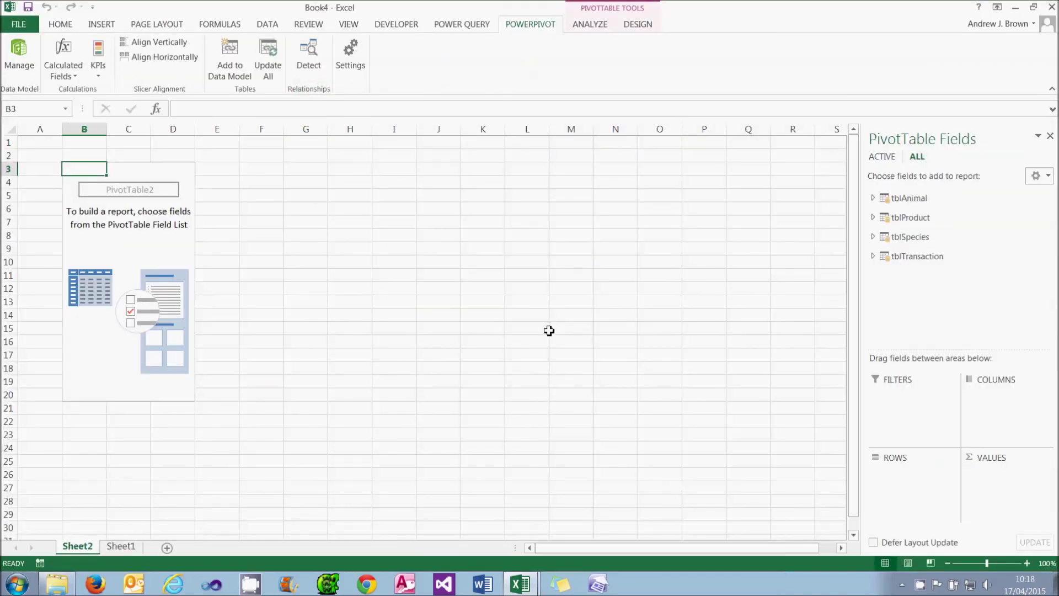
Expand tblAnimal, tblProduct, tblSpecies and tblTransaction in the PivotTable Fields pane.
click(873, 198)
click(872, 279)
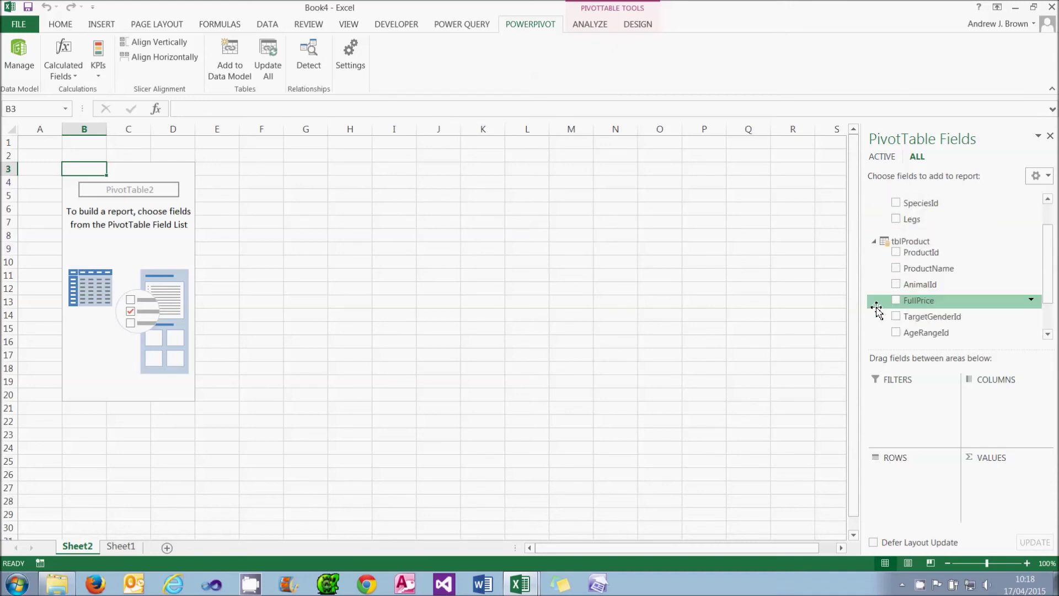
scroll(876, 307, down, 1)
click(873, 307)
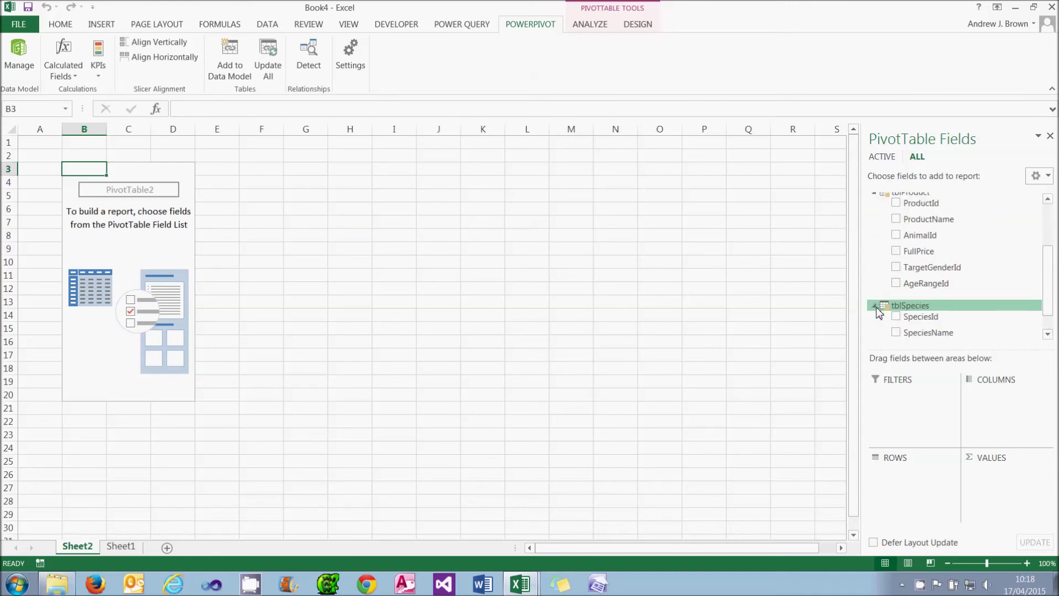
click(874, 324)
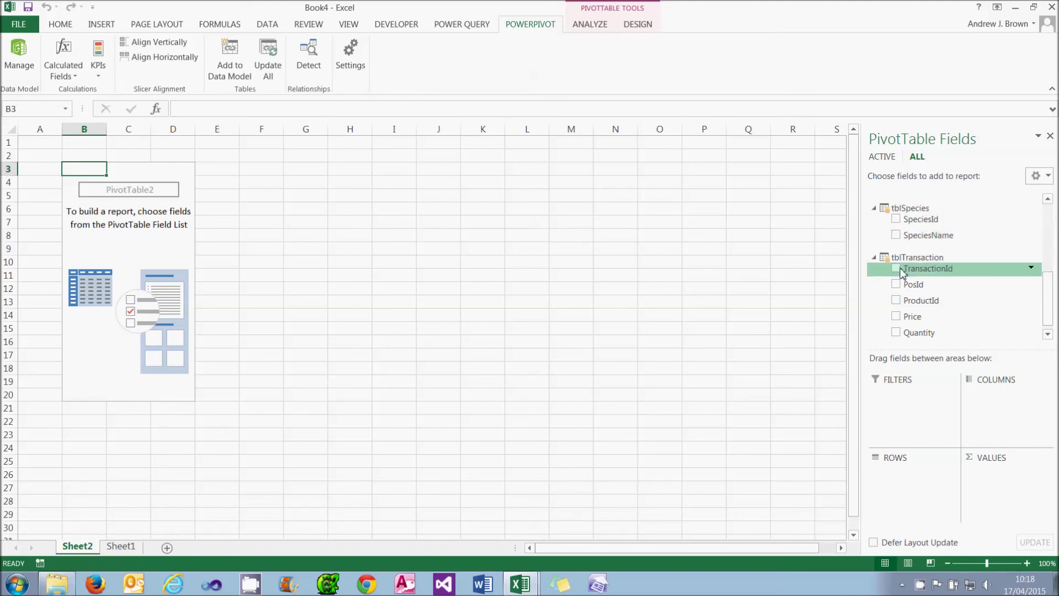
Add SpeciesName as rows and sum Quantity, then select Bird's 5104 total.
click(896, 235)
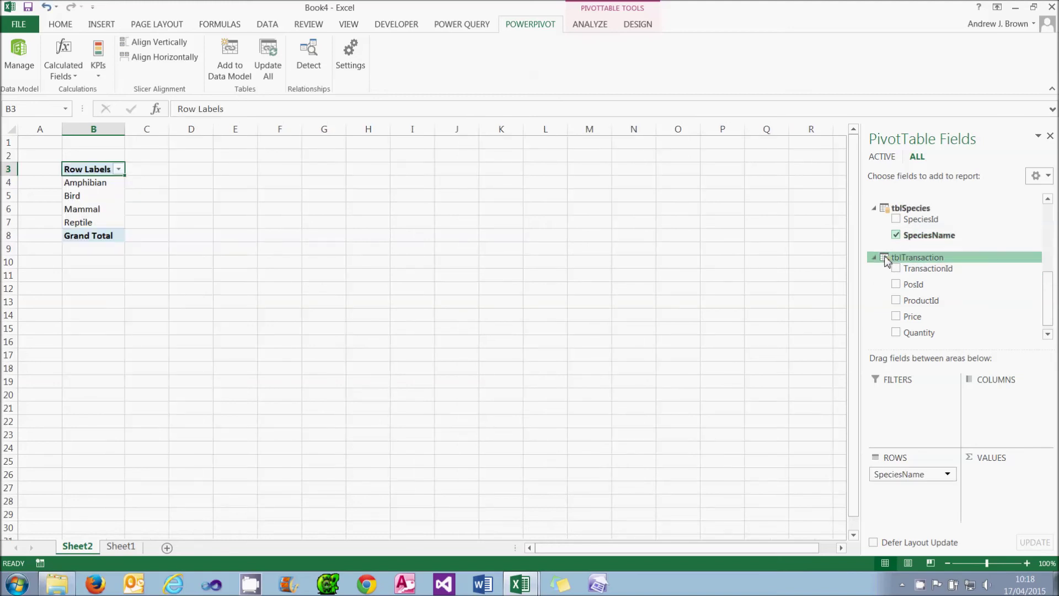
click(896, 333)
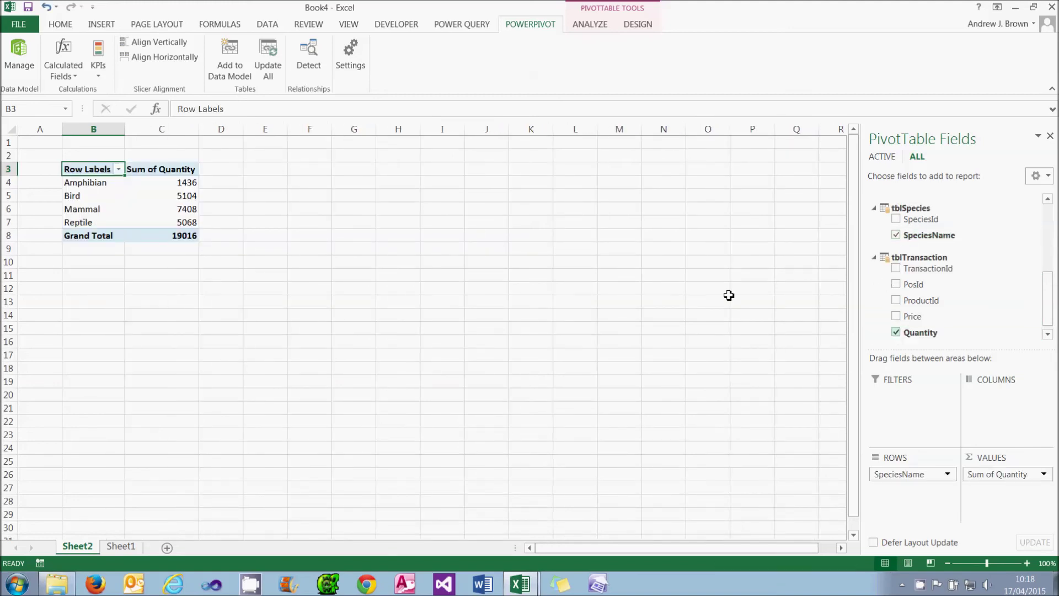
click(185, 199)
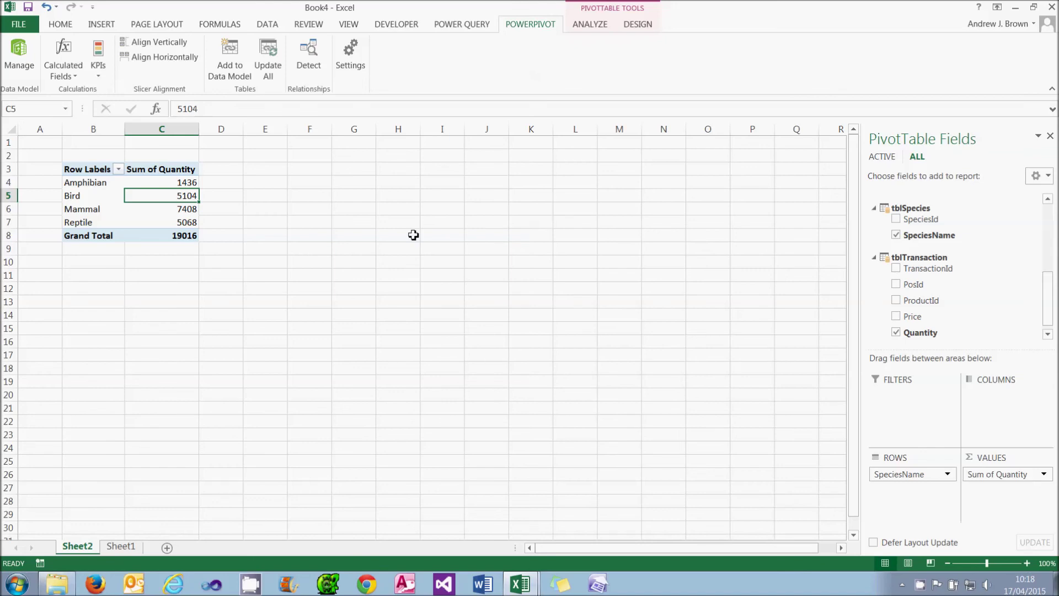
Save the workbook as 'Excel data.xlsx' in the ajb files folder and show that folder in Windows Explorer.
click(24, 28)
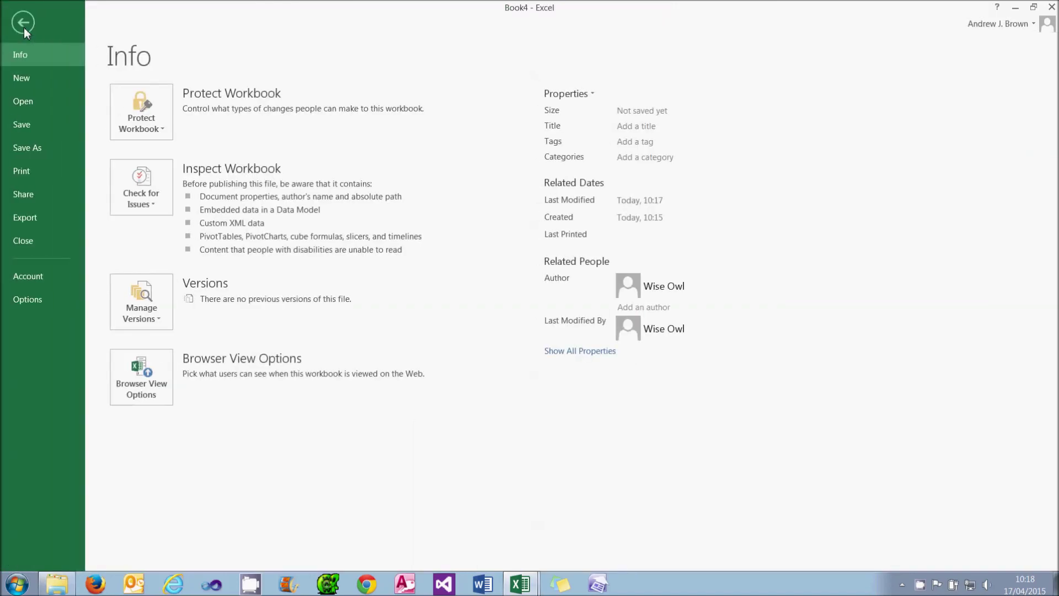
click(54, 149)
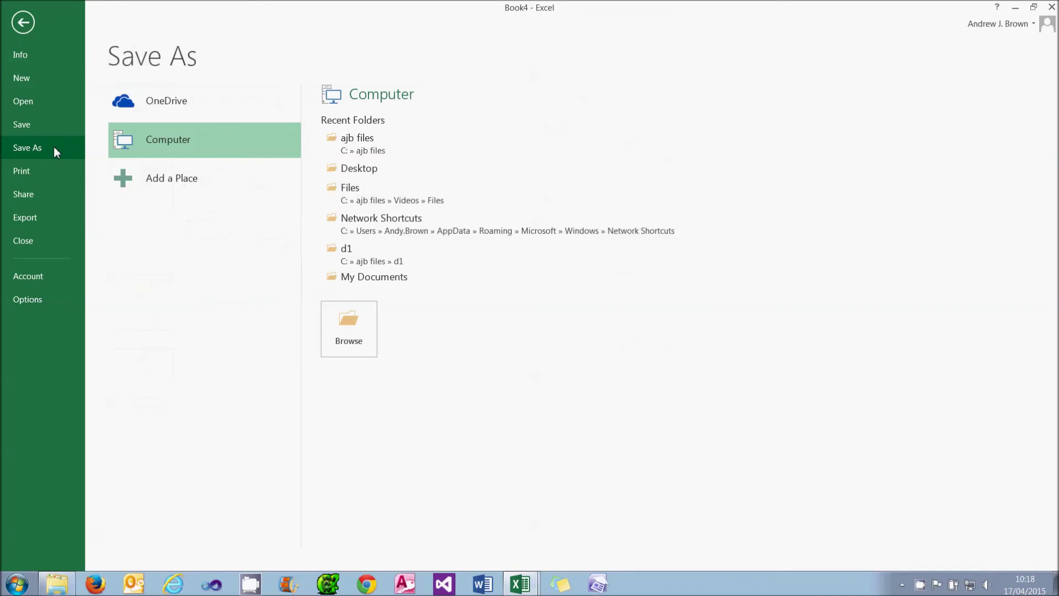
click(354, 141)
text(E)
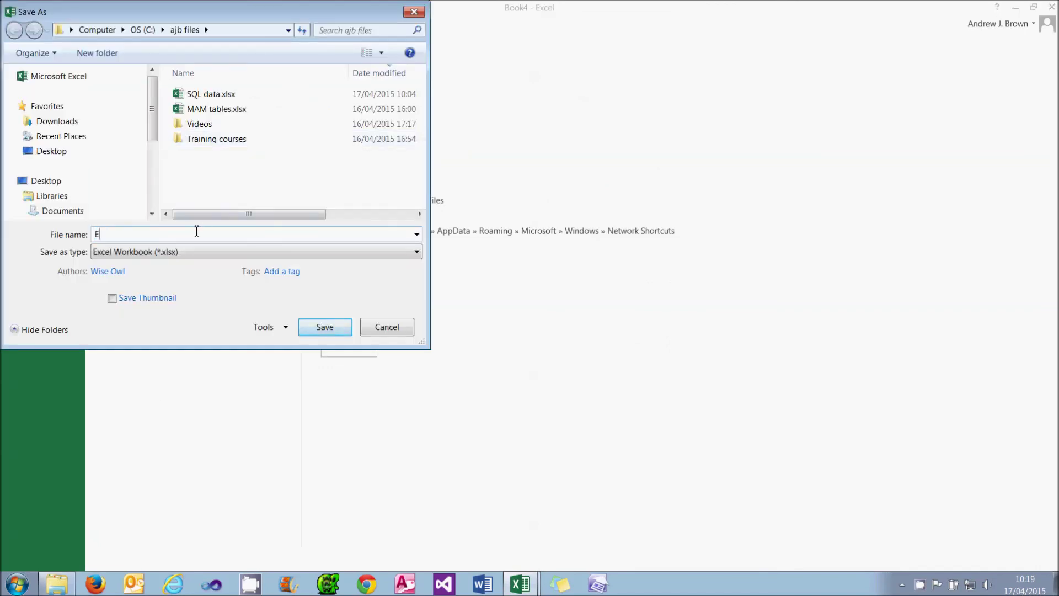
text(xcel data)
key(Return)
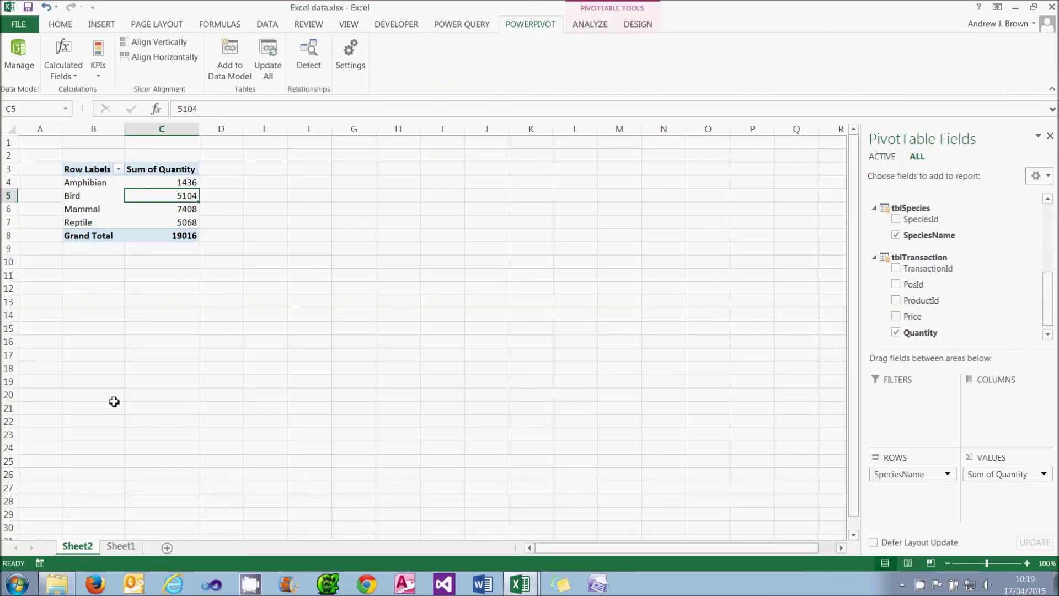
click(63, 588)
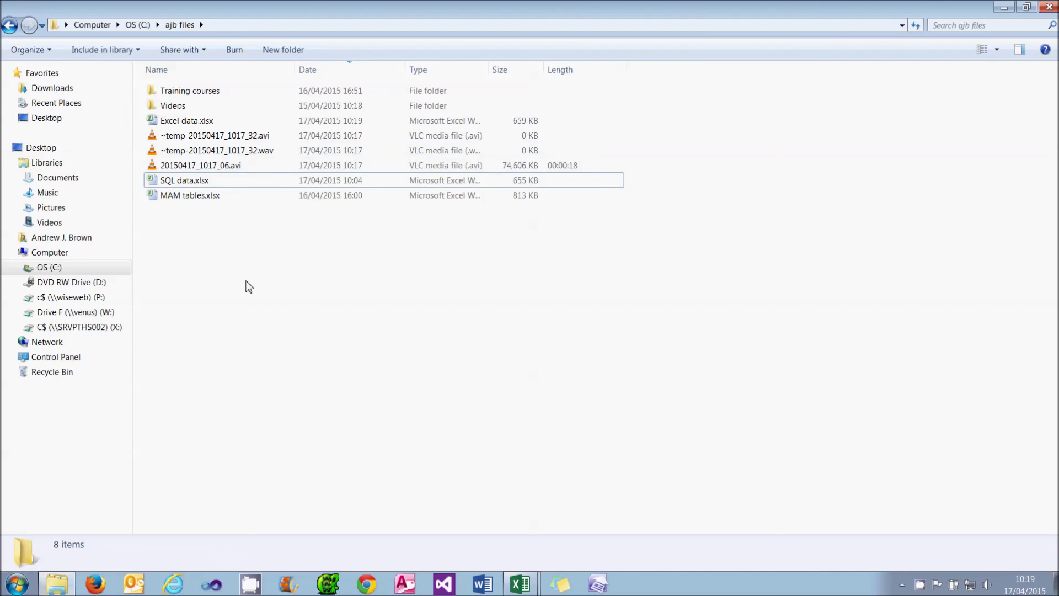
Check the sizes of SQL data.xlsx, Excel data.xlsx and MAM tables.xlsx, then return to the Excel data workbook.
click(202, 182)
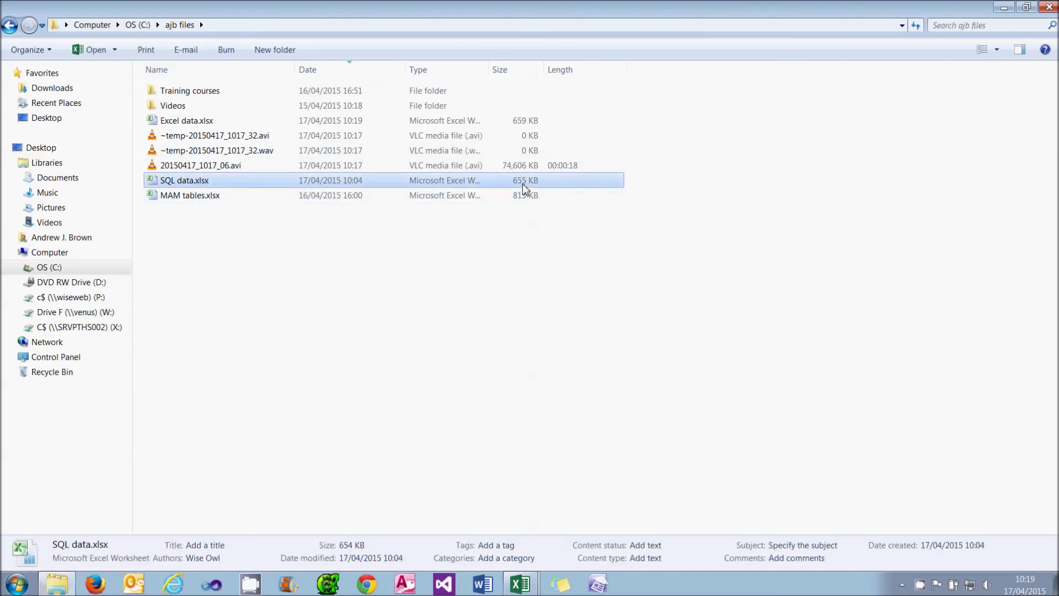
click(212, 123)
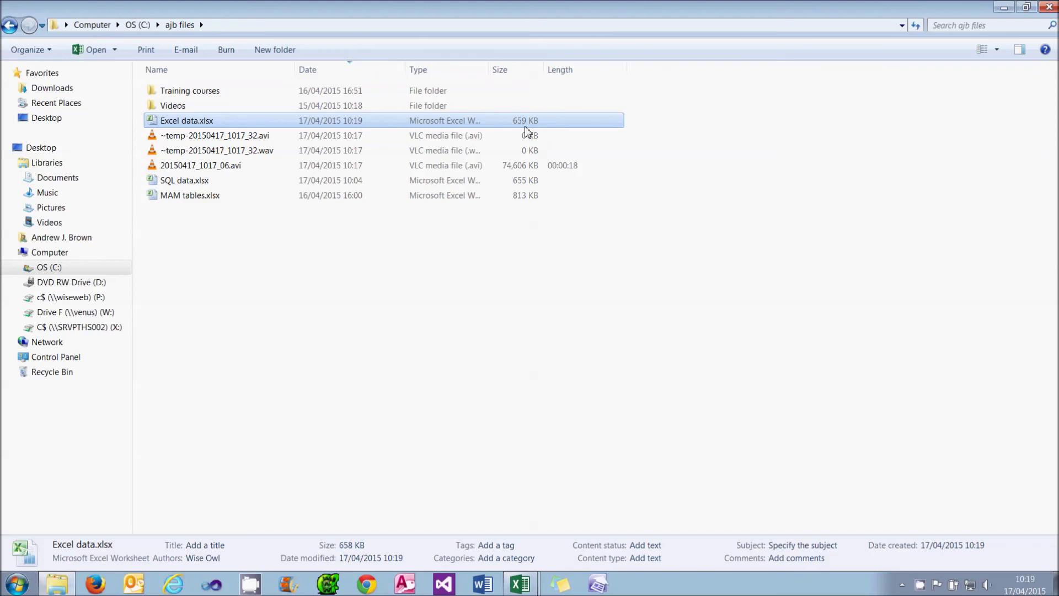
click(215, 201)
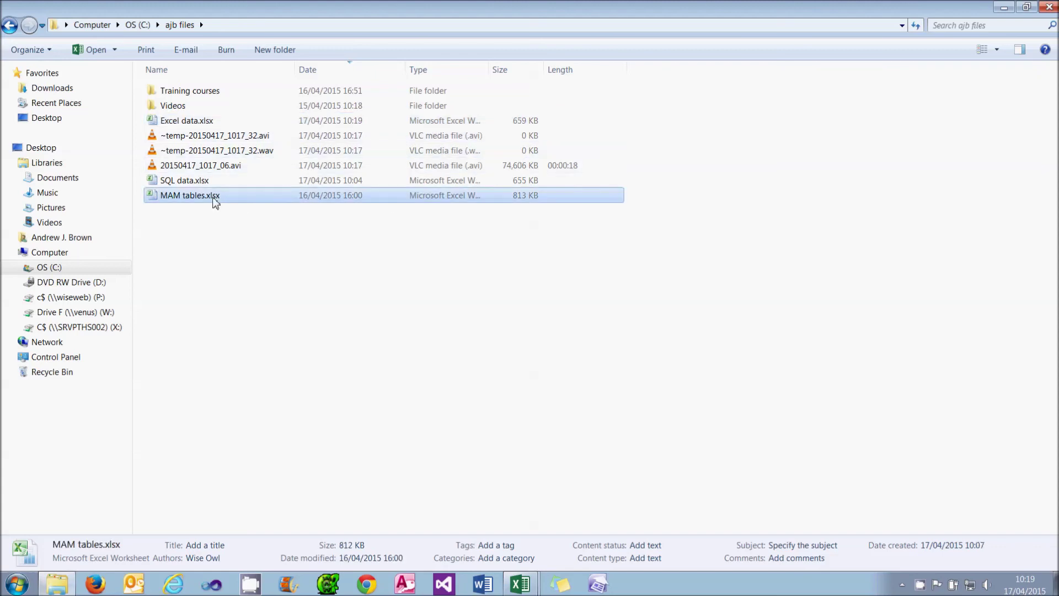
click(520, 584)
click(508, 534)
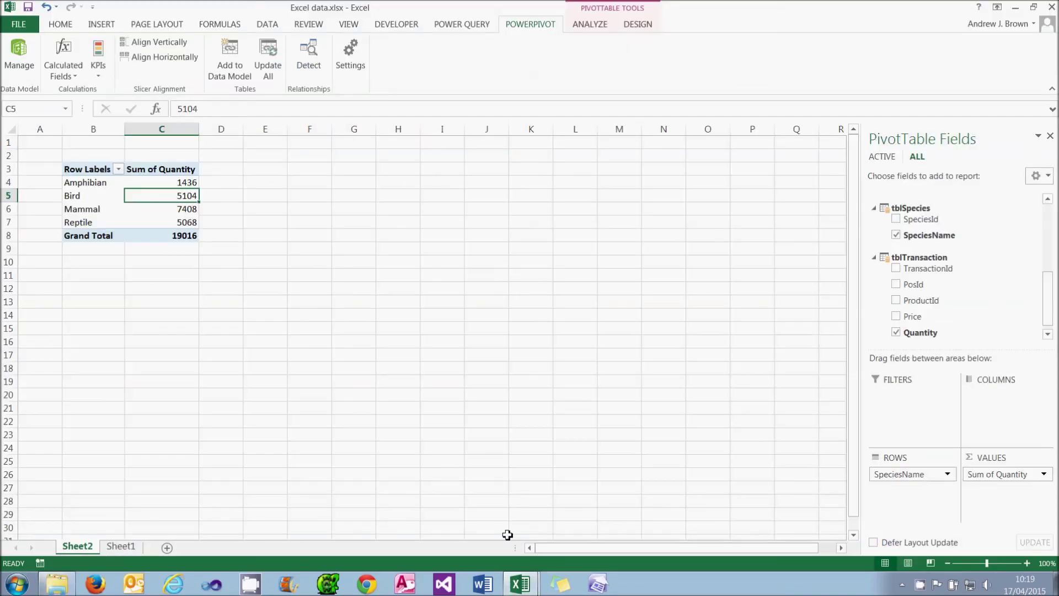
In the PowerPivot window, run Refresh All on the data model and close the Data Refresh results.
click(520, 584)
click(528, 555)
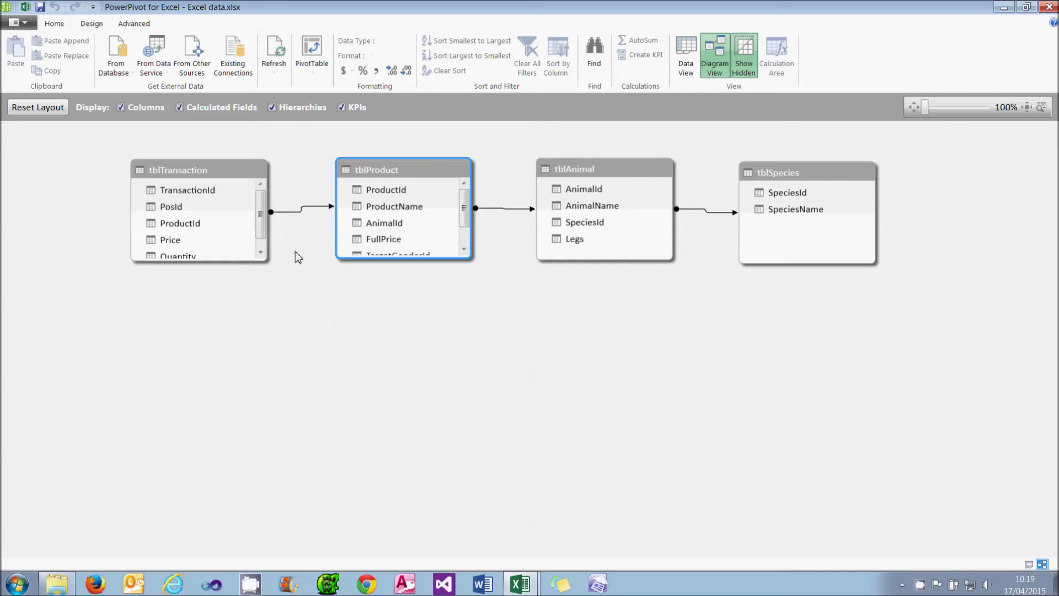
click(274, 72)
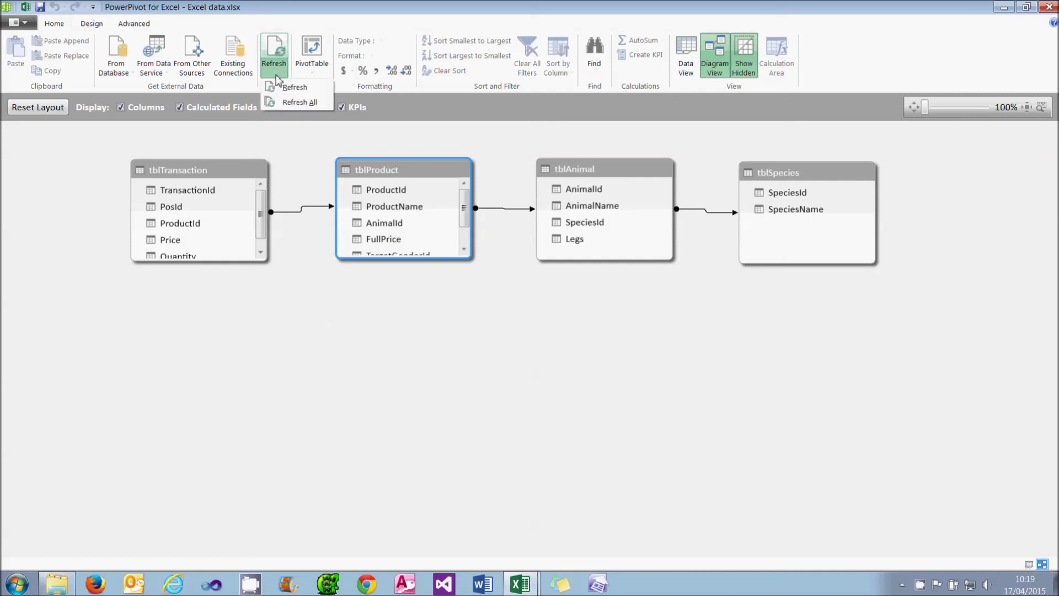
click(312, 103)
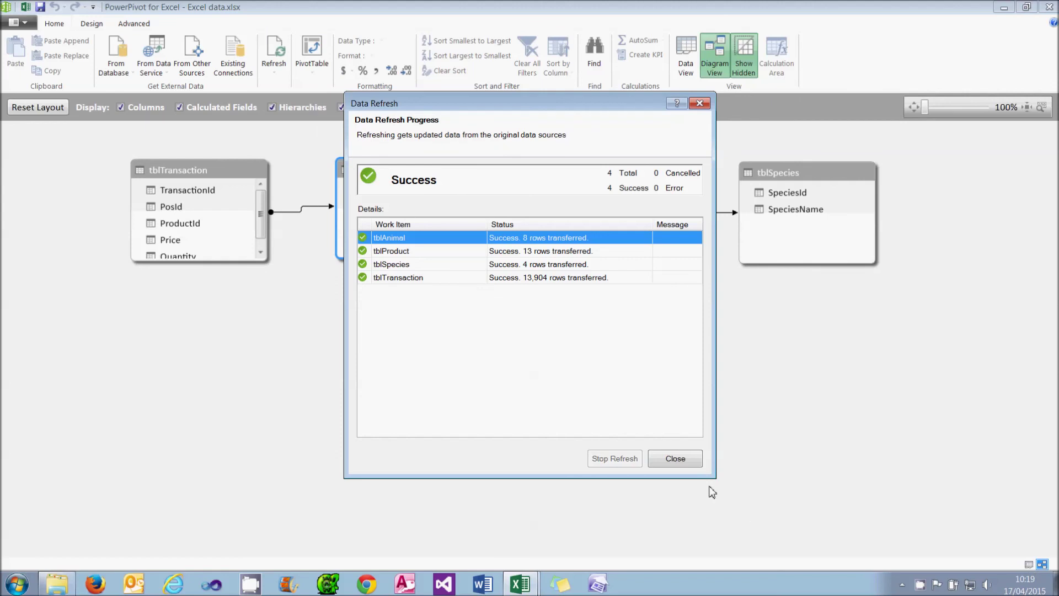
click(684, 463)
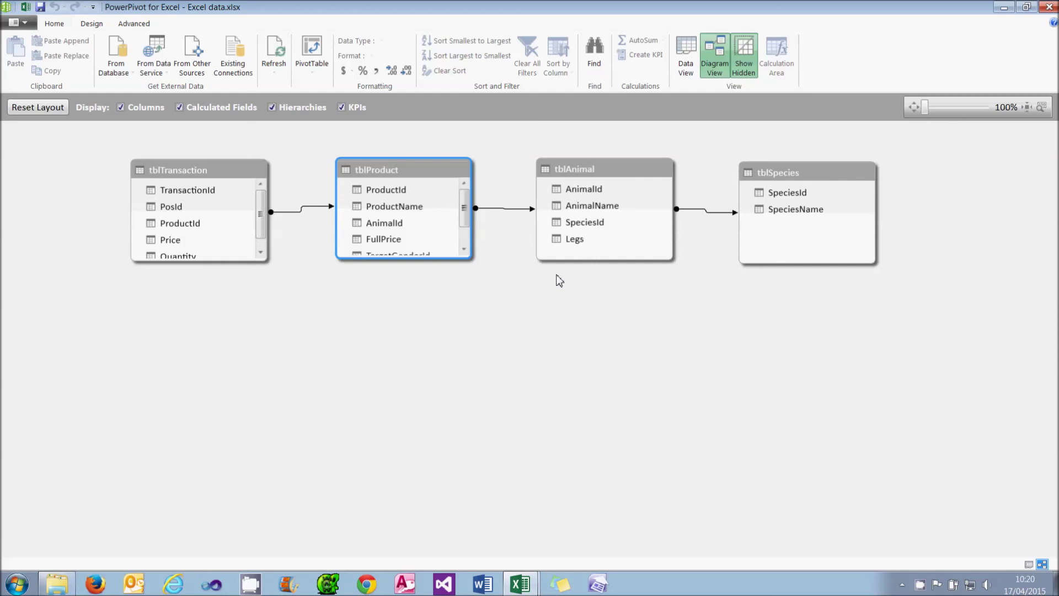
Select the AnimalId relationship line between tblProduct and tblAnimal in Diagram View.
click(508, 209)
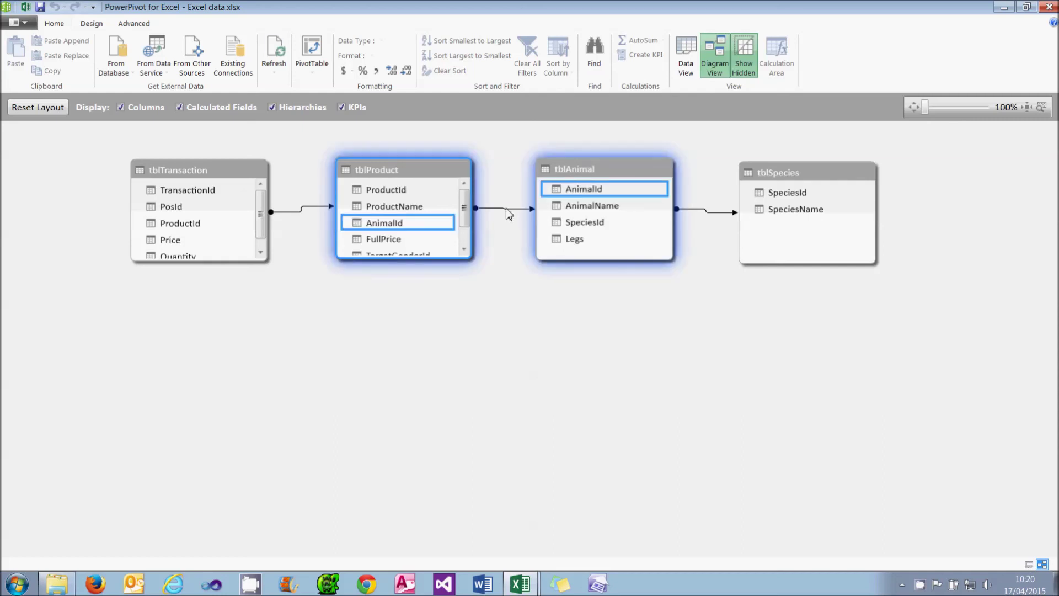
click(506, 209)
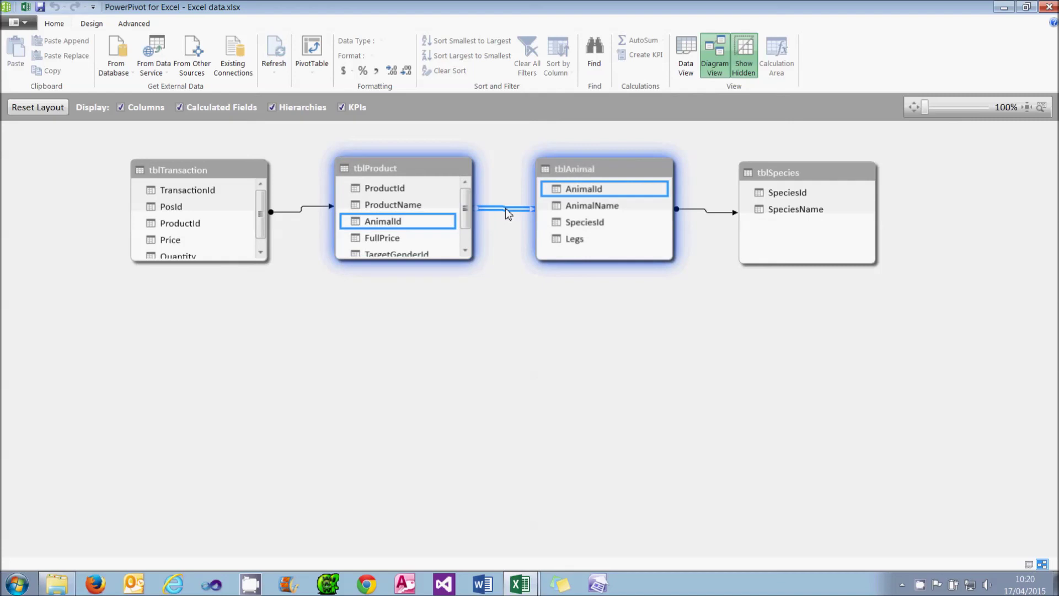